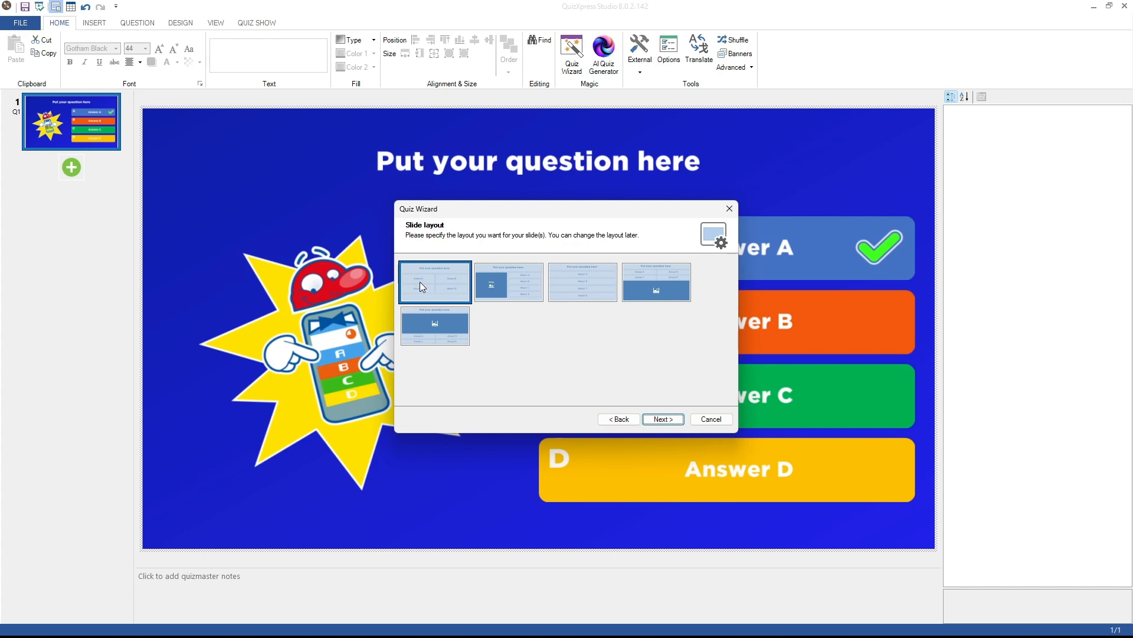
Step: Finish the new quiz slide with the two-by-two answer layout and the purple Neon Tubes style
{"action": "left_click", "coordinate": [664, 419]}
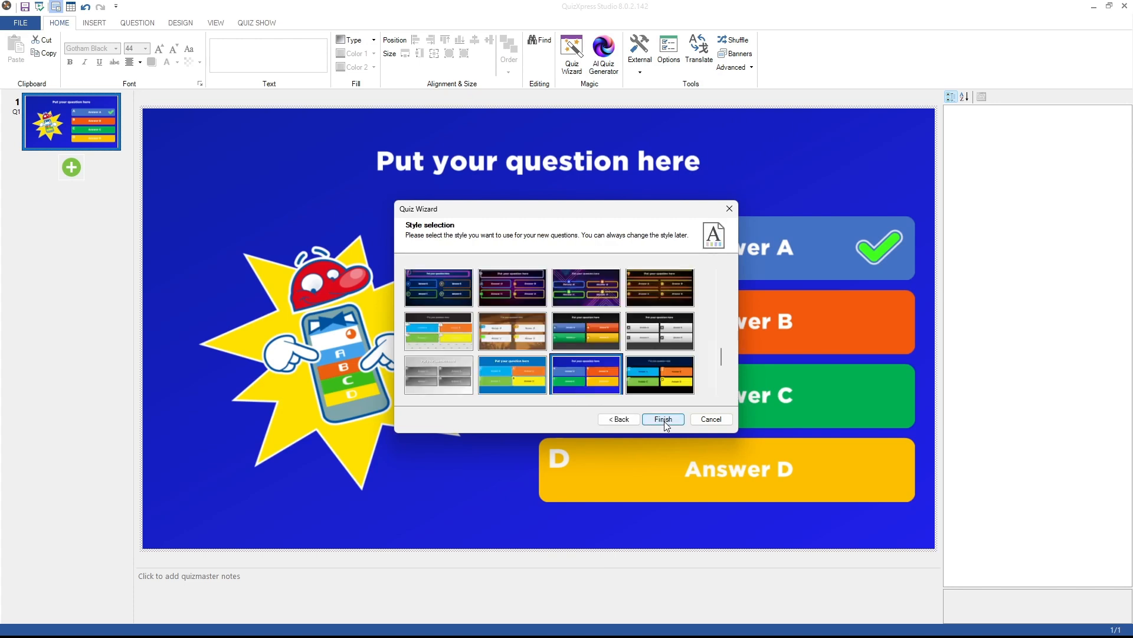
{"action": "scroll", "coordinate": [630, 378], "scroll_direction": "down", "scroll_amount": 3}
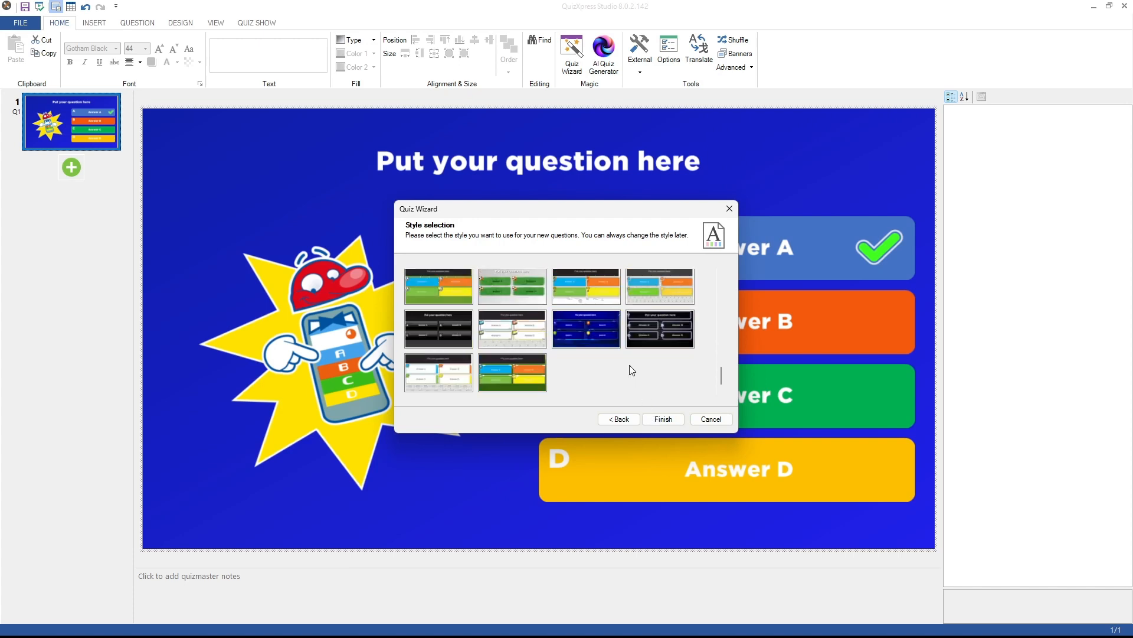
{"action": "scroll", "coordinate": [630, 370], "scroll_direction": "up", "scroll_amount": 5}
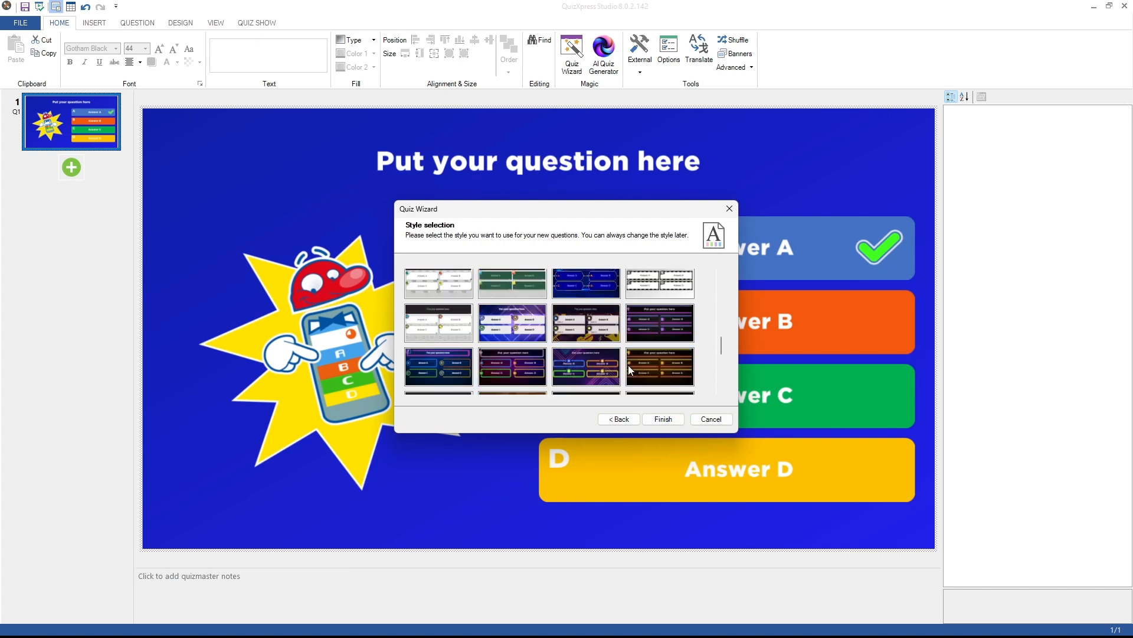
{"action": "left_click", "coordinate": [592, 370]}
{"action": "left_click", "coordinate": [664, 419]}
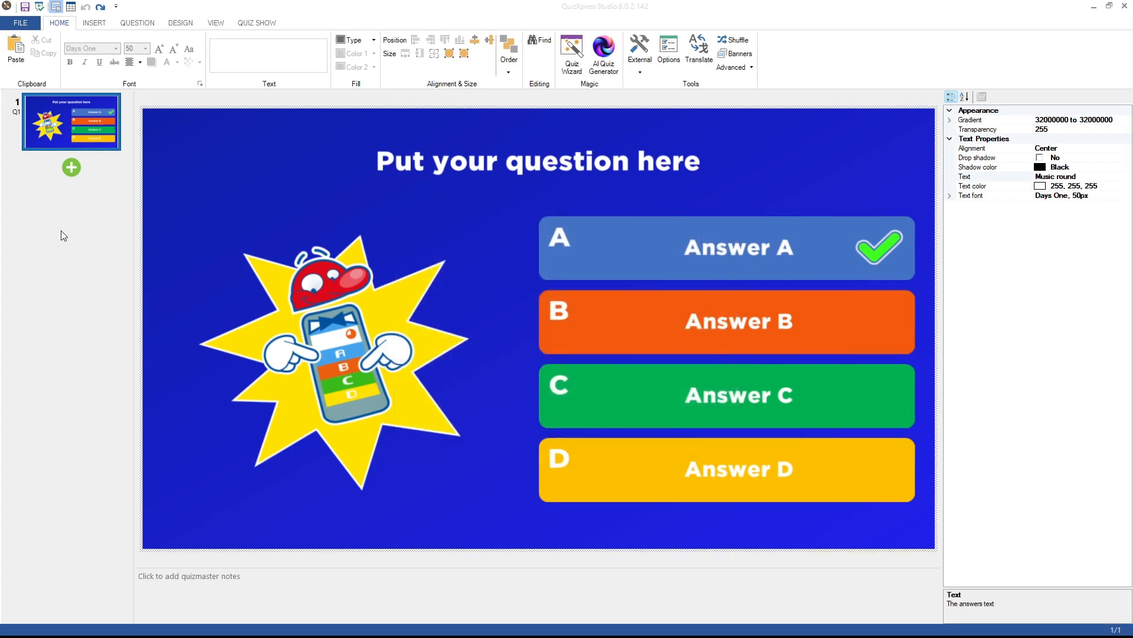
Step: Insert a Cups and balls minigame into the quiz with the Quiz Wizard
{"action": "left_click", "coordinate": [70, 169]}
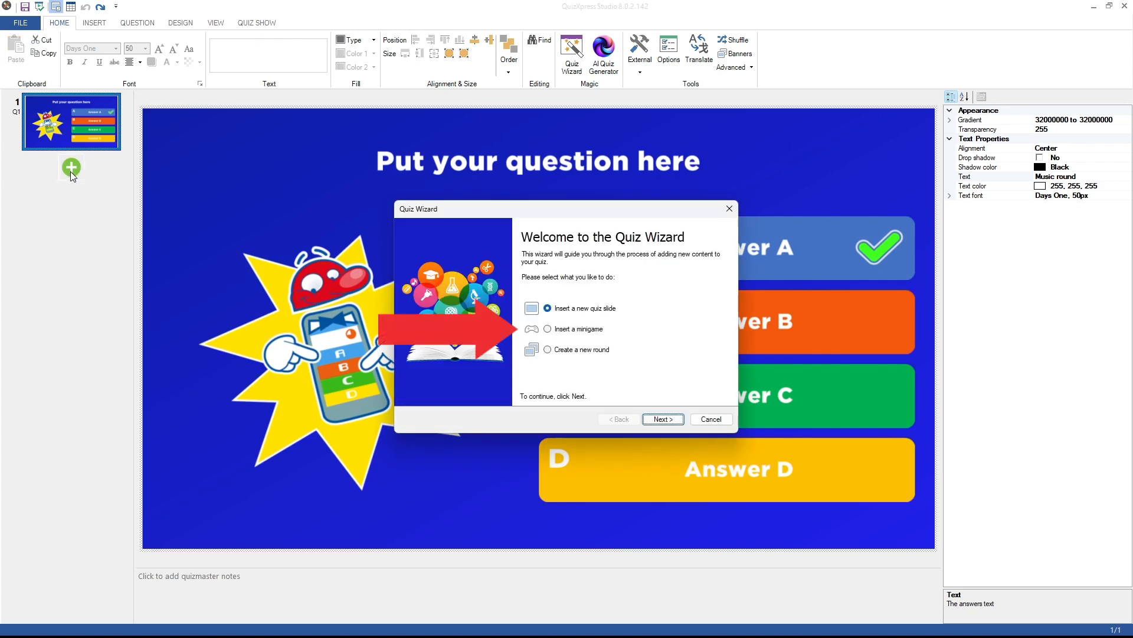
{"action": "left_click", "coordinate": [547, 329]}
{"action": "left_click", "coordinate": [657, 419]}
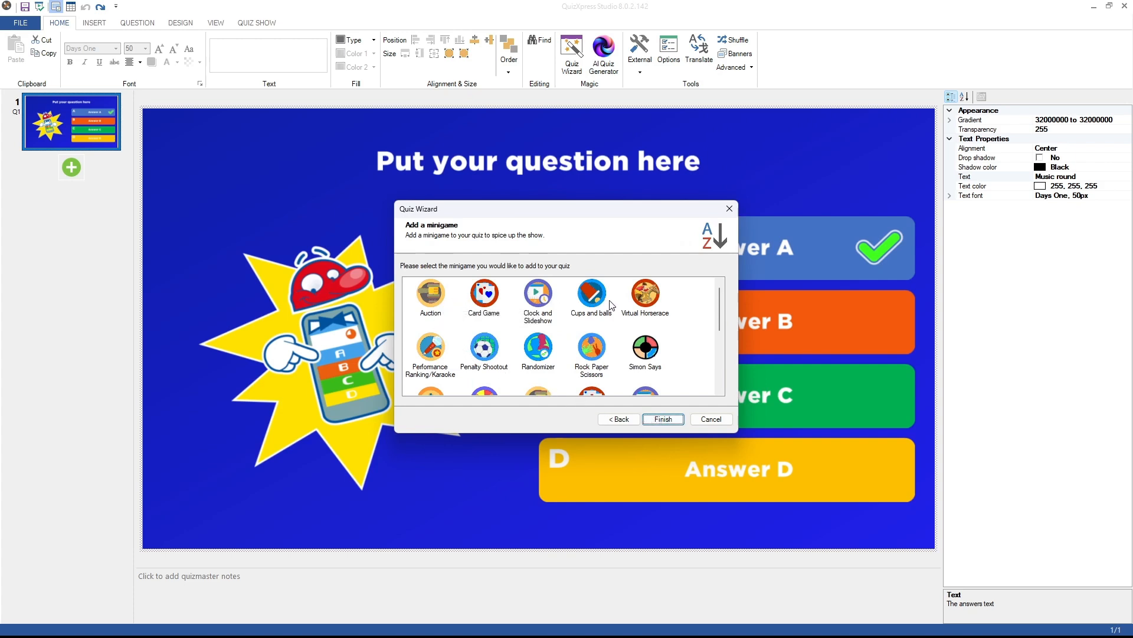
{"action": "left_click", "coordinate": [590, 304]}
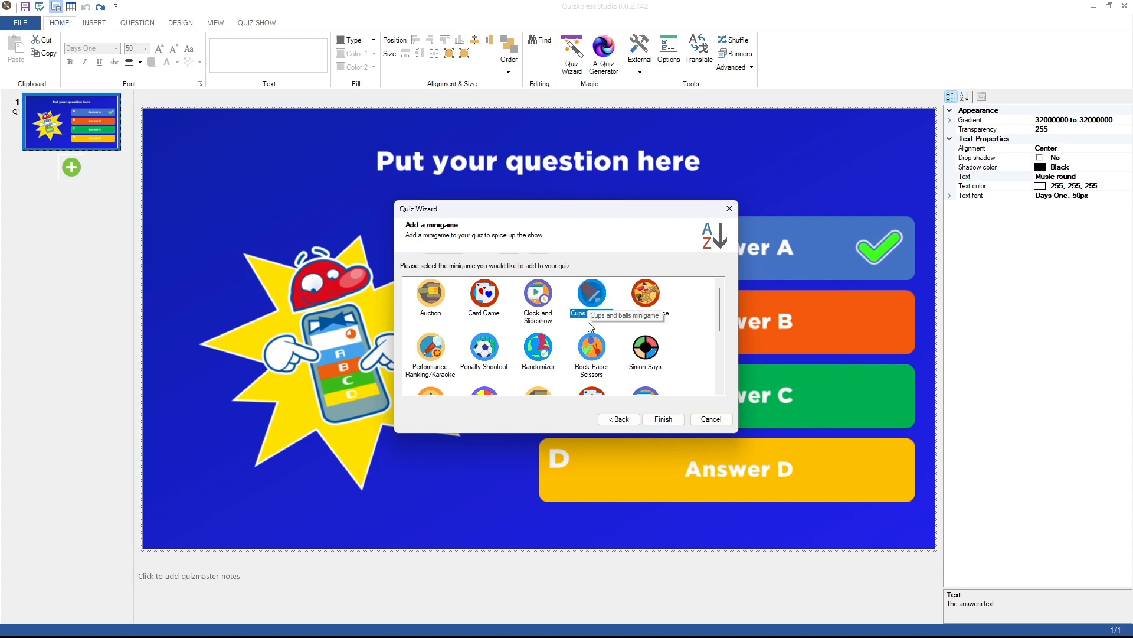
{"action": "left_click", "coordinate": [665, 420]}
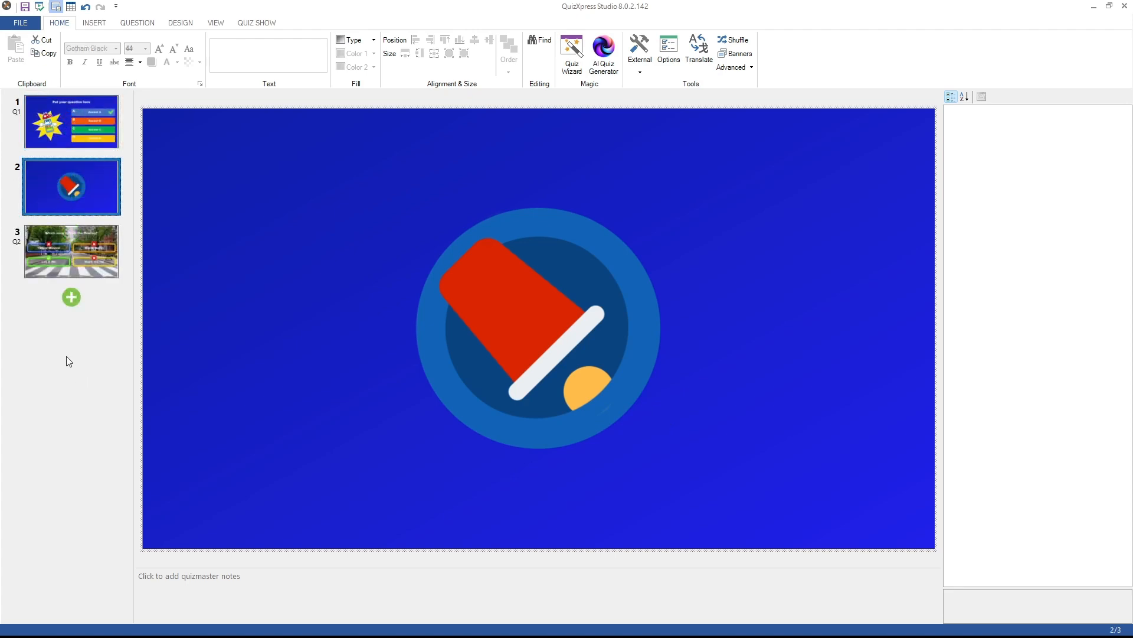
Step: Start creating a new round in the Quiz Wizard with the picture round type
{"action": "left_click", "coordinate": [70, 298]}
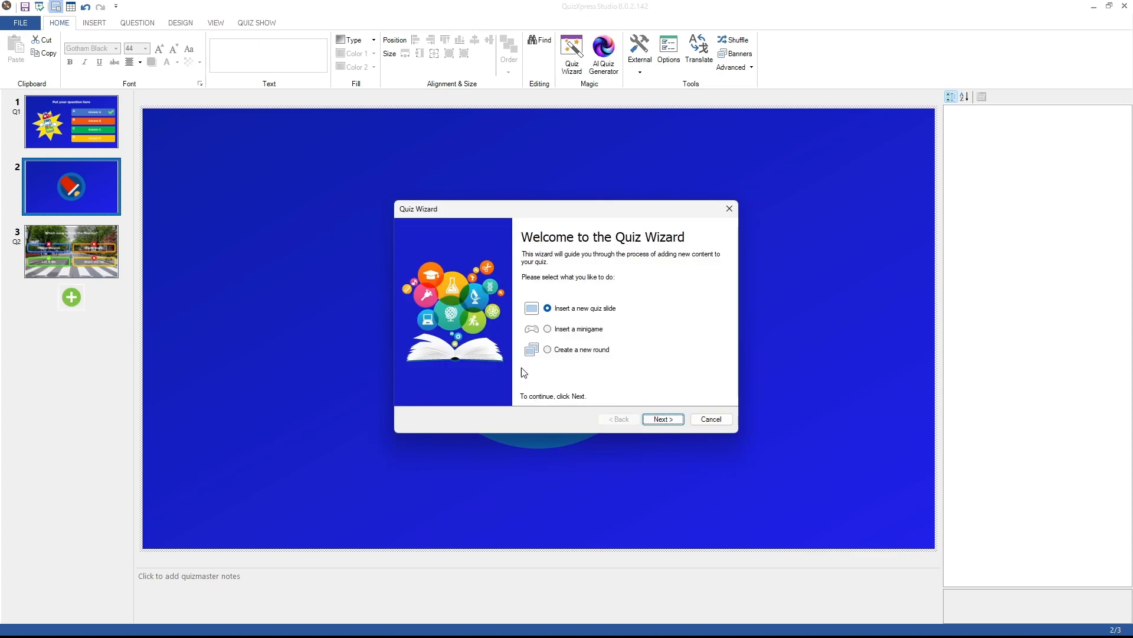
{"action": "left_click", "coordinate": [559, 350]}
{"action": "left_click", "coordinate": [656, 425]}
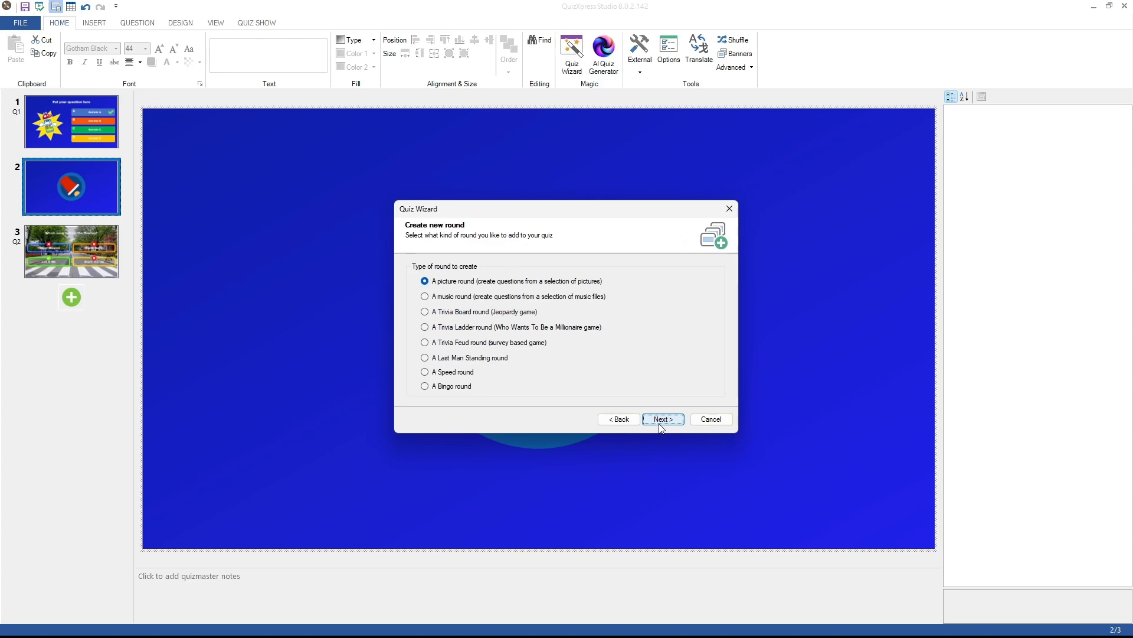
{"action": "left_click", "coordinate": [660, 419]}
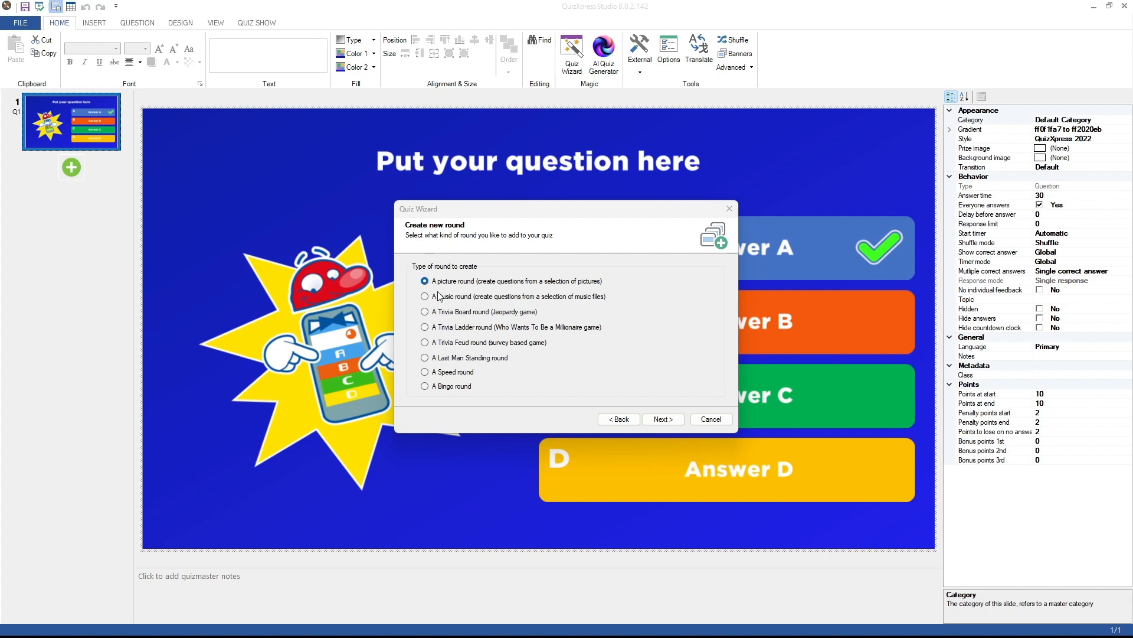
{"action": "left_click", "coordinate": [662, 418]}
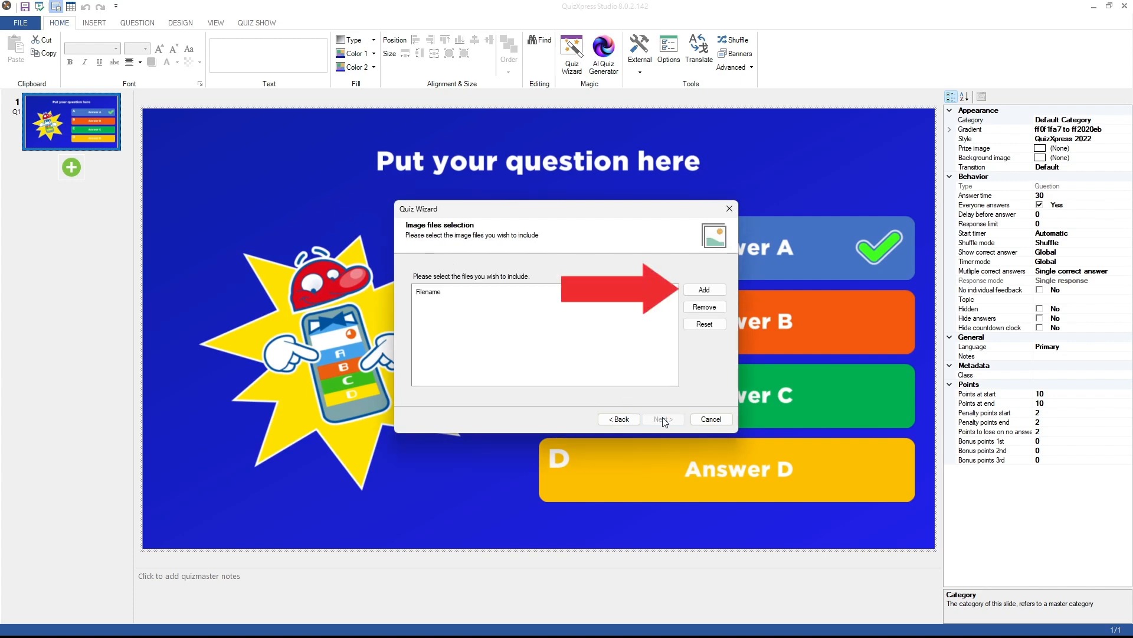
Step: Add the flag PNG images from the backg folder to the picture round and remove eg-flag.png from the file list
{"action": "left_click", "coordinate": [698, 290]}
{"action": "left_click_drag", "start_coordinate": [424, 408], "coordinate": [439, 209]}
{"action": "left_click", "coordinate": [732, 488]}
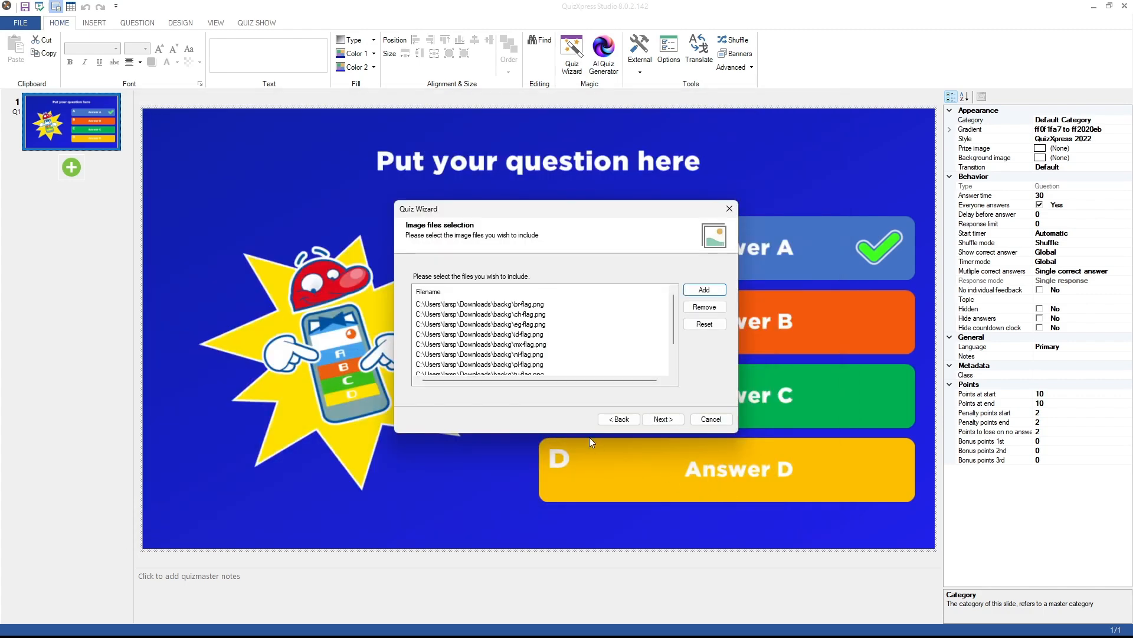
{"action": "left_click", "coordinate": [493, 325]}
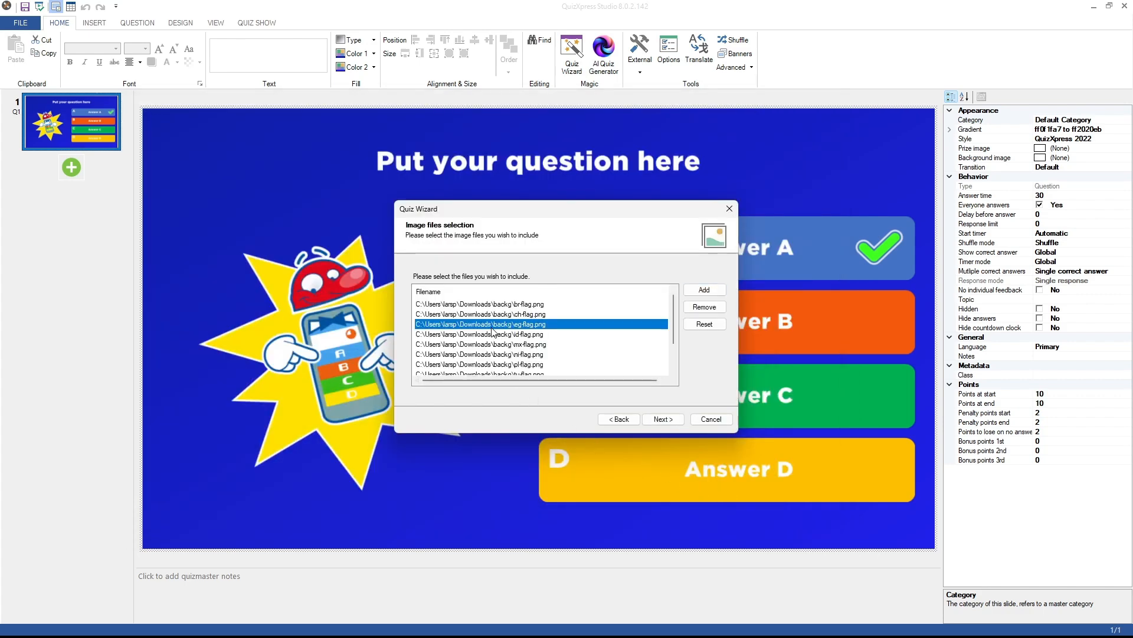
{"action": "left_click", "coordinate": [699, 308]}
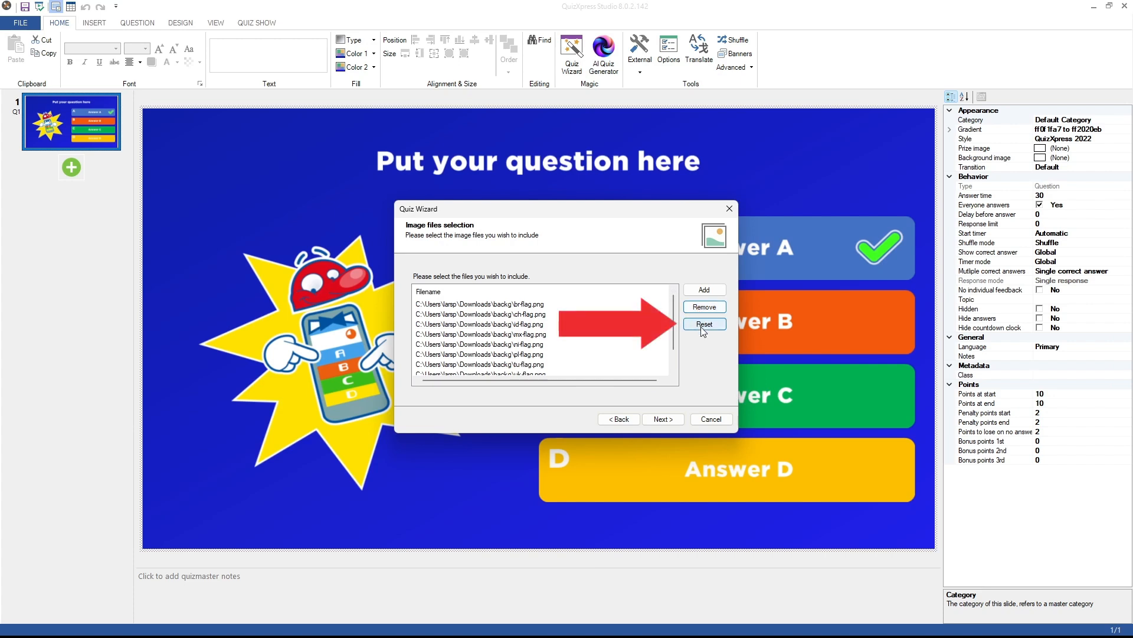
Step: Generate the picture round with default slide options, the layout of a picture beside two answer boxes, and the Neon Tubes style
{"action": "left_click", "coordinate": [667, 420]}
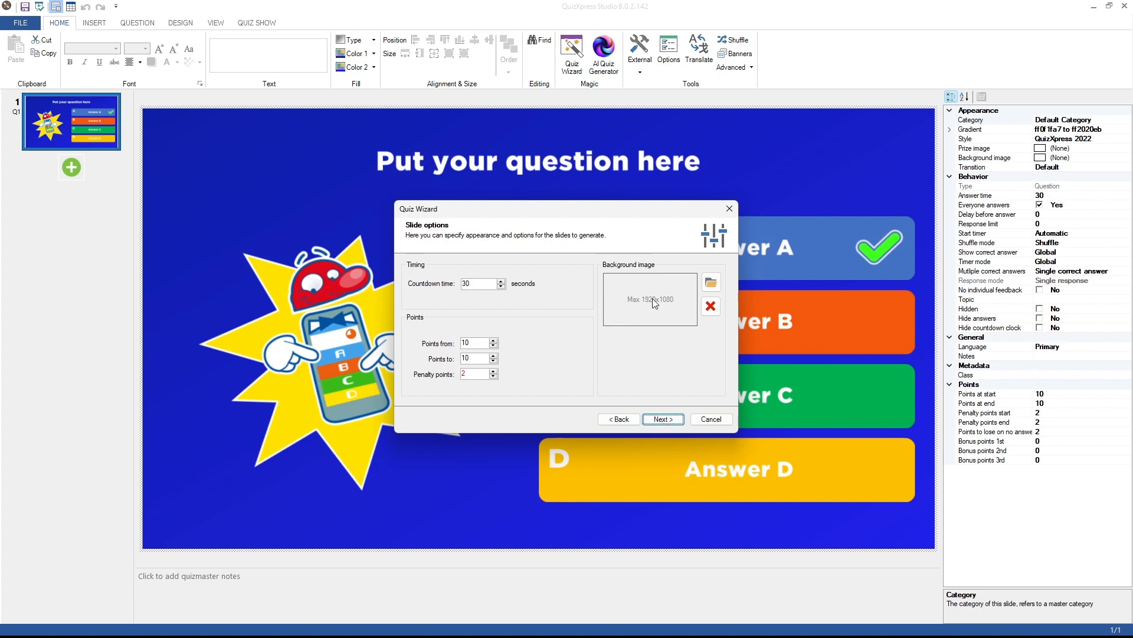
{"action": "left_click", "coordinate": [665, 420]}
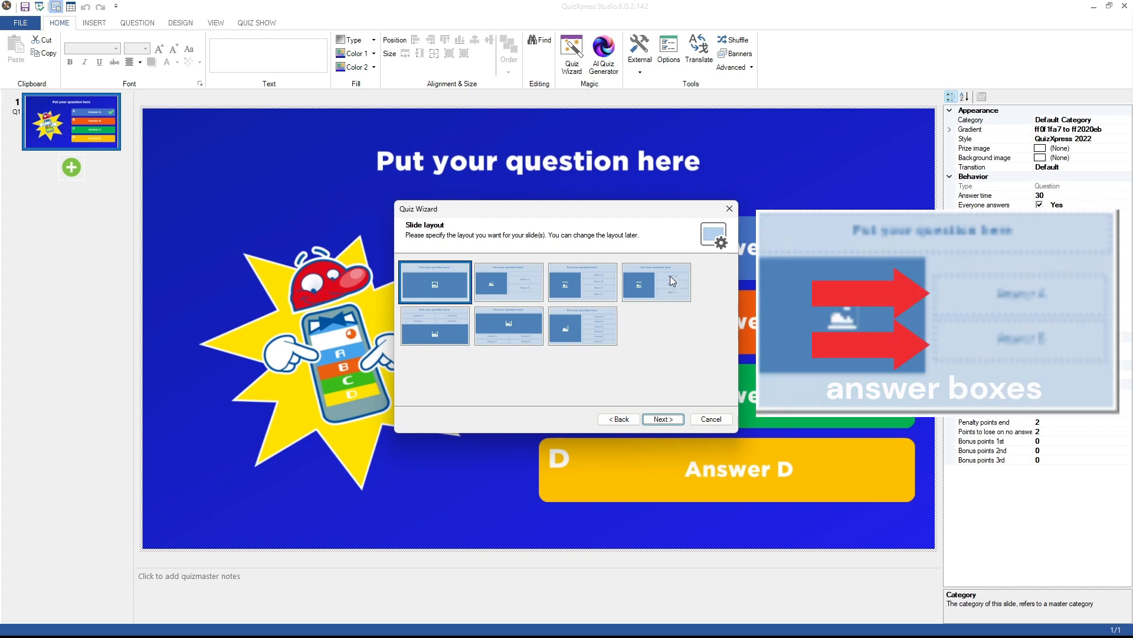
{"action": "left_click", "coordinate": [520, 288]}
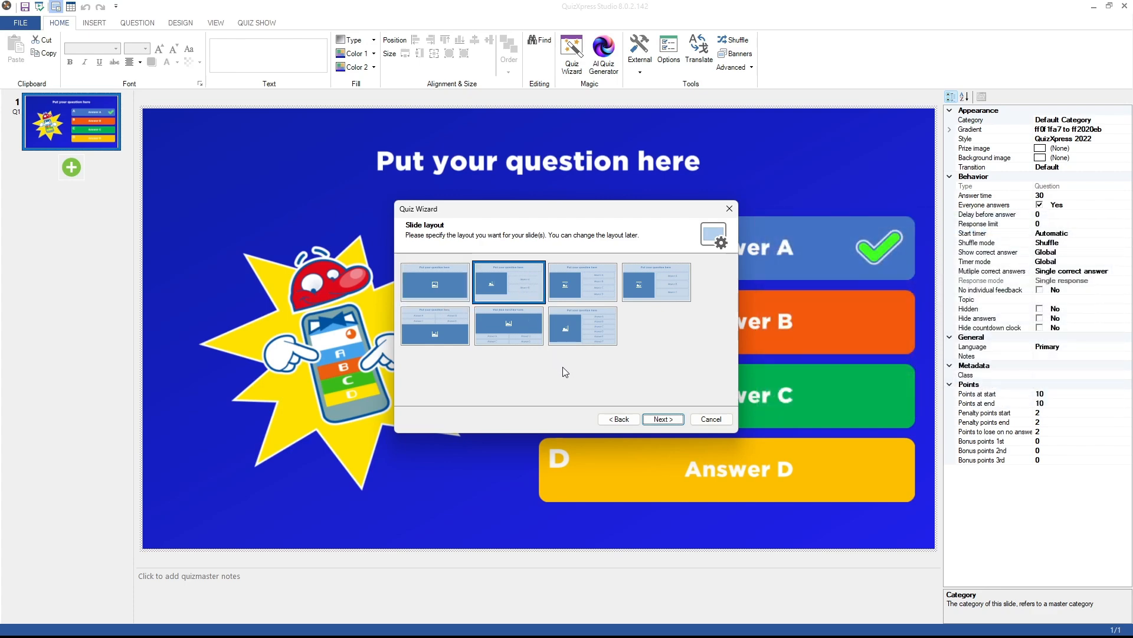
{"action": "left_click", "coordinate": [661, 419]}
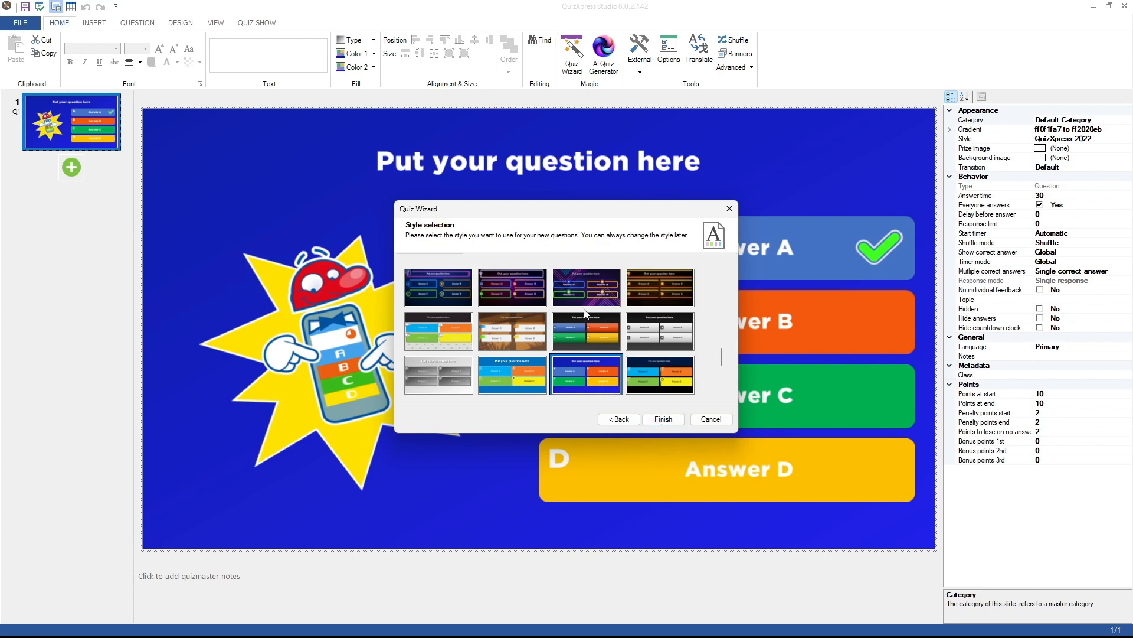
{"action": "left_click", "coordinate": [581, 294]}
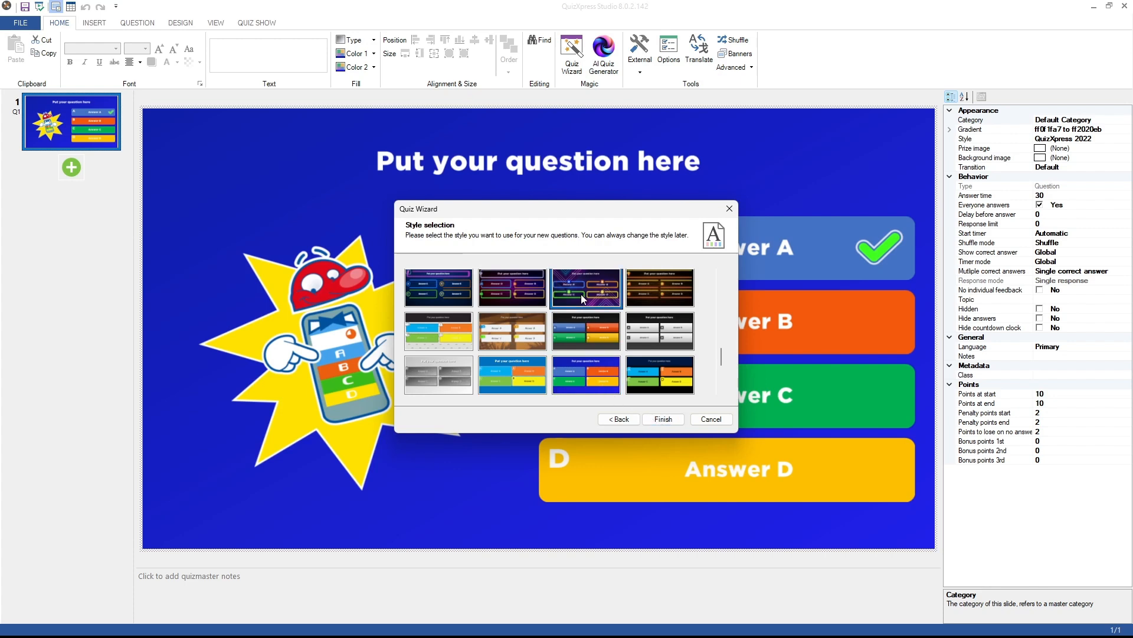
{"action": "left_click", "coordinate": [664, 419]}
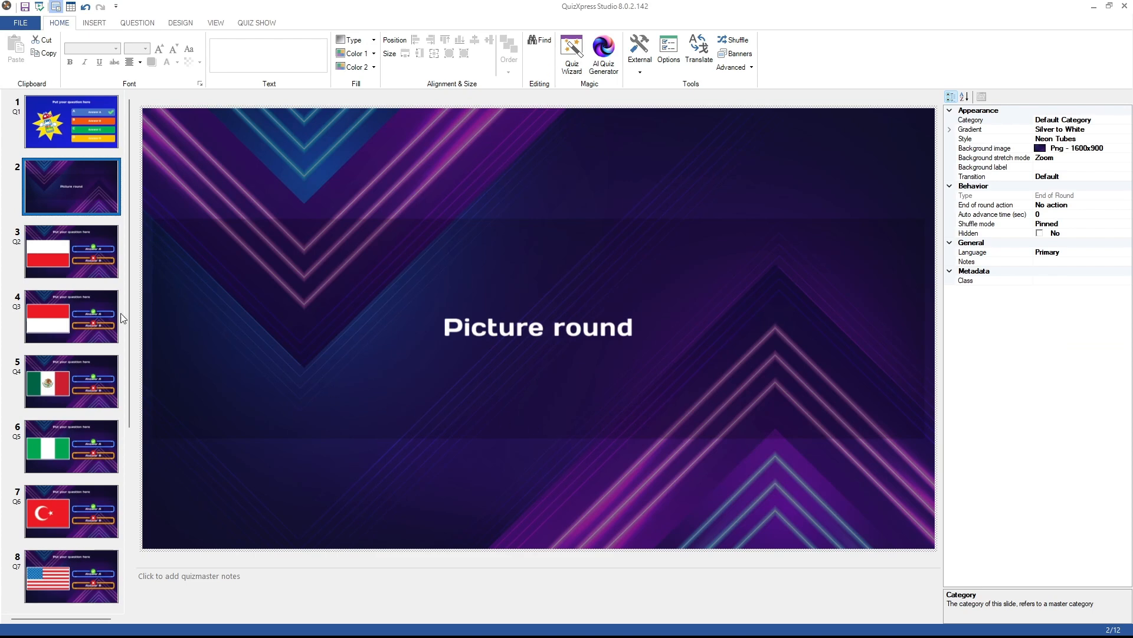
Step: Review the generated flag question slides of the picture round, from slide 3 through slide 8
{"action": "left_click", "coordinate": [67, 260]}
{"action": "left_click", "coordinate": [81, 311]}
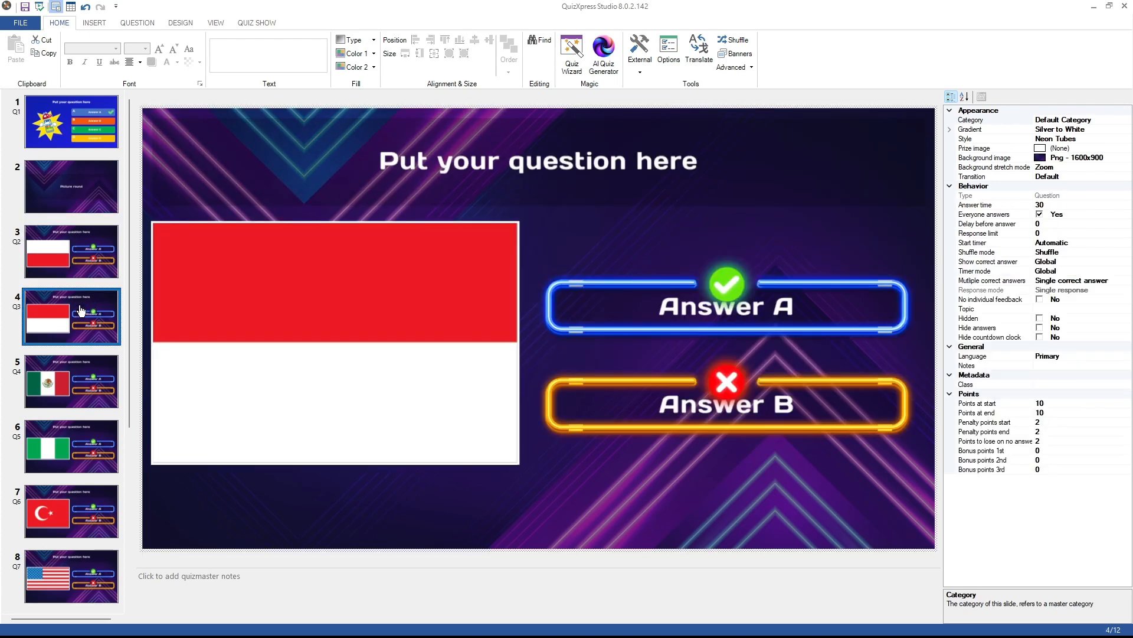
{"action": "left_click", "coordinate": [87, 367]}
{"action": "left_click", "coordinate": [85, 432]}
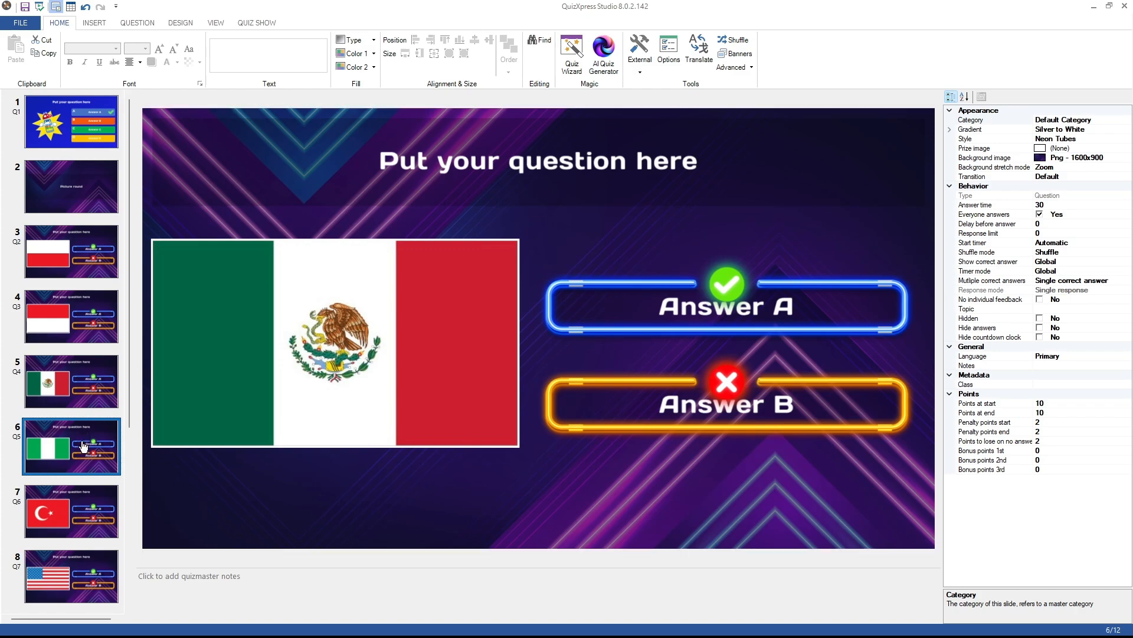
{"action": "left_click", "coordinate": [80, 512]}
{"action": "left_click", "coordinate": [85, 562]}
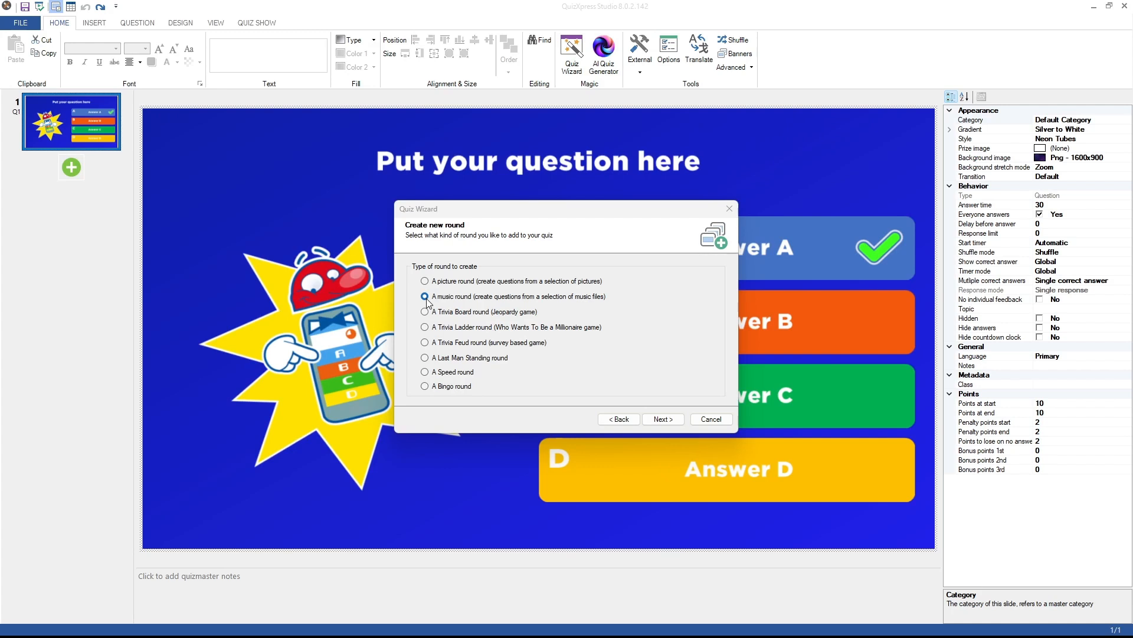
Step: Set up a music round with the song Abba, David Bowie, Michael Jackson, Prince and Queen MP3 files from the backg folder
{"action": "left_click", "coordinate": [655, 419]}
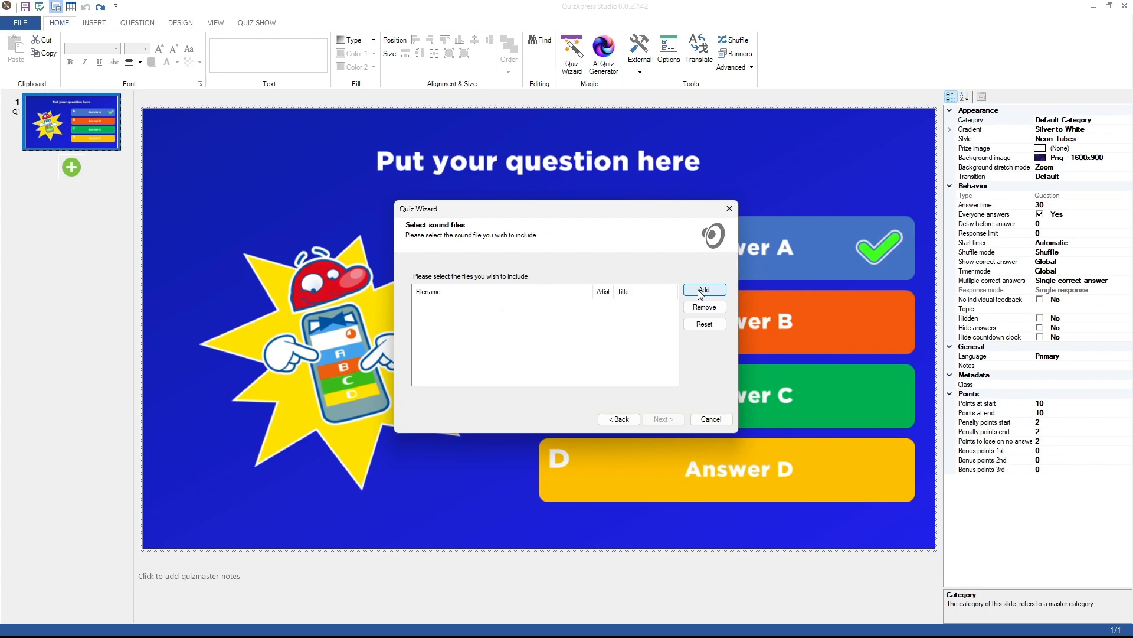
{"action": "left_click", "coordinate": [702, 291]}
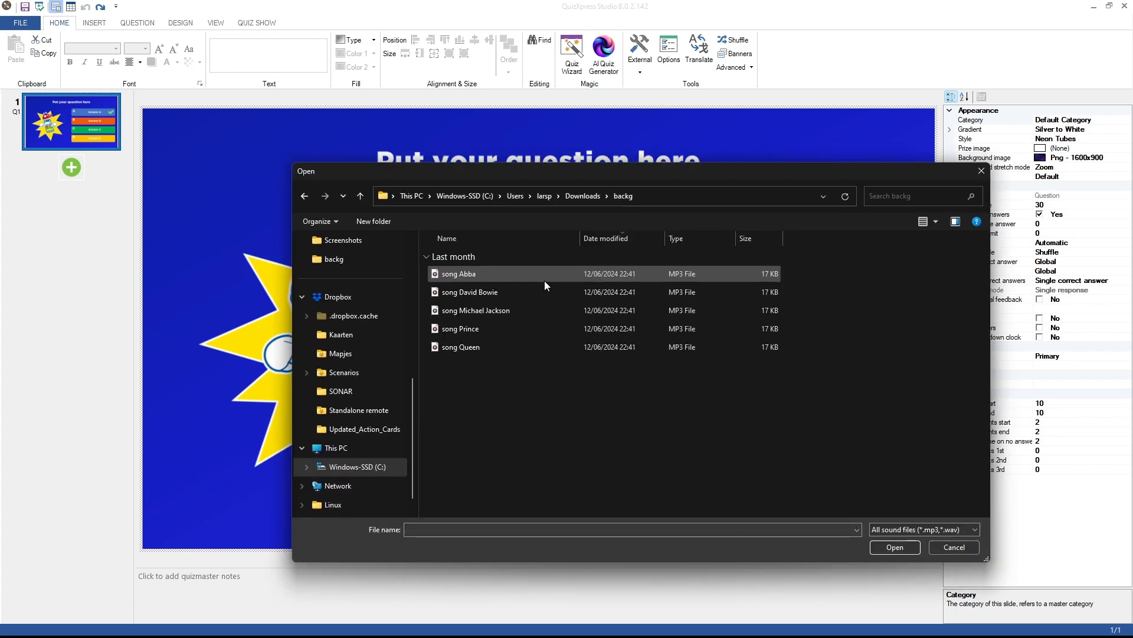
{"action": "left_click_drag", "start_coordinate": [517, 373], "coordinate": [514, 275]}
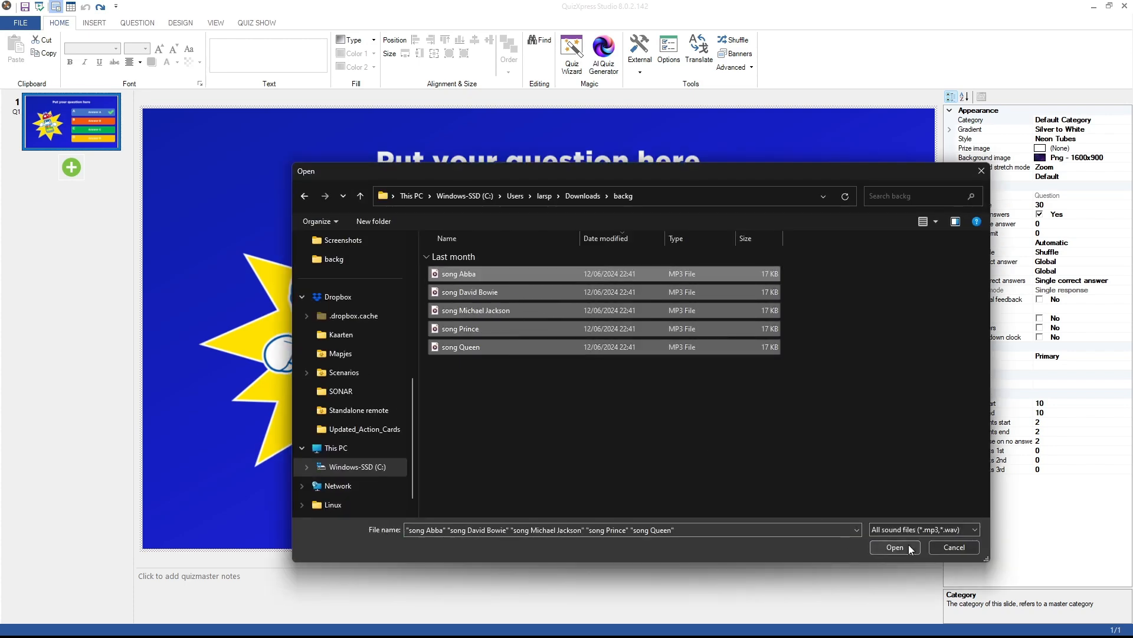
{"action": "left_click", "coordinate": [894, 546]}
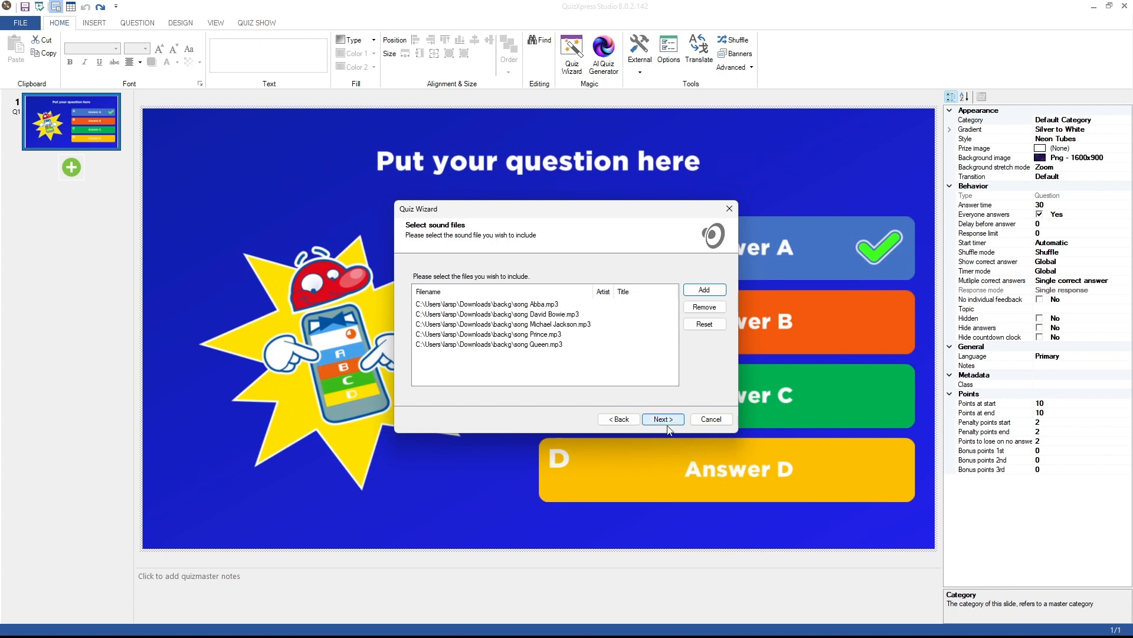
Step: Keep the music files linked, set their playback starting point to 10 %, and accept the default slide options
{"action": "left_click", "coordinate": [666, 421]}
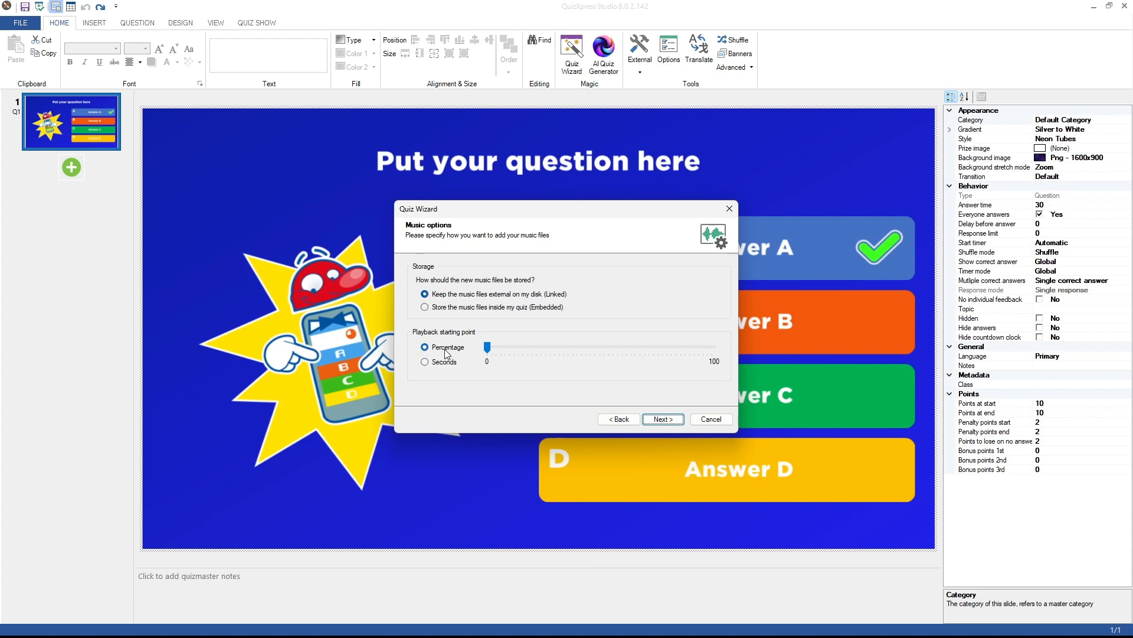
{"action": "left_click_drag", "start_coordinate": [491, 348], "coordinate": [513, 347]}
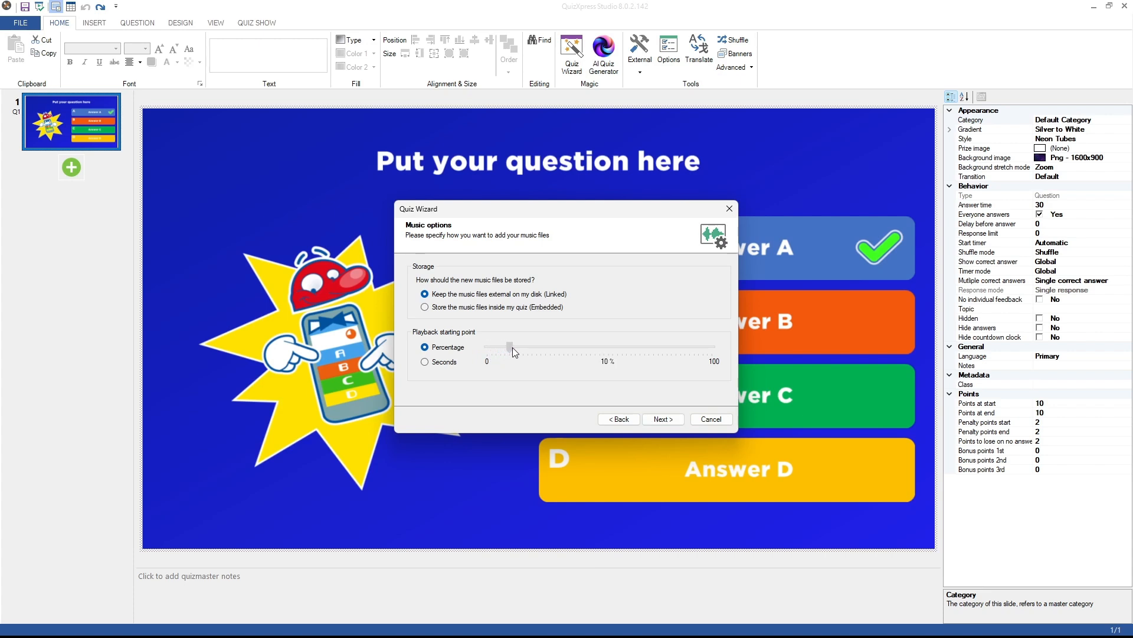
{"action": "left_click", "coordinate": [650, 419]}
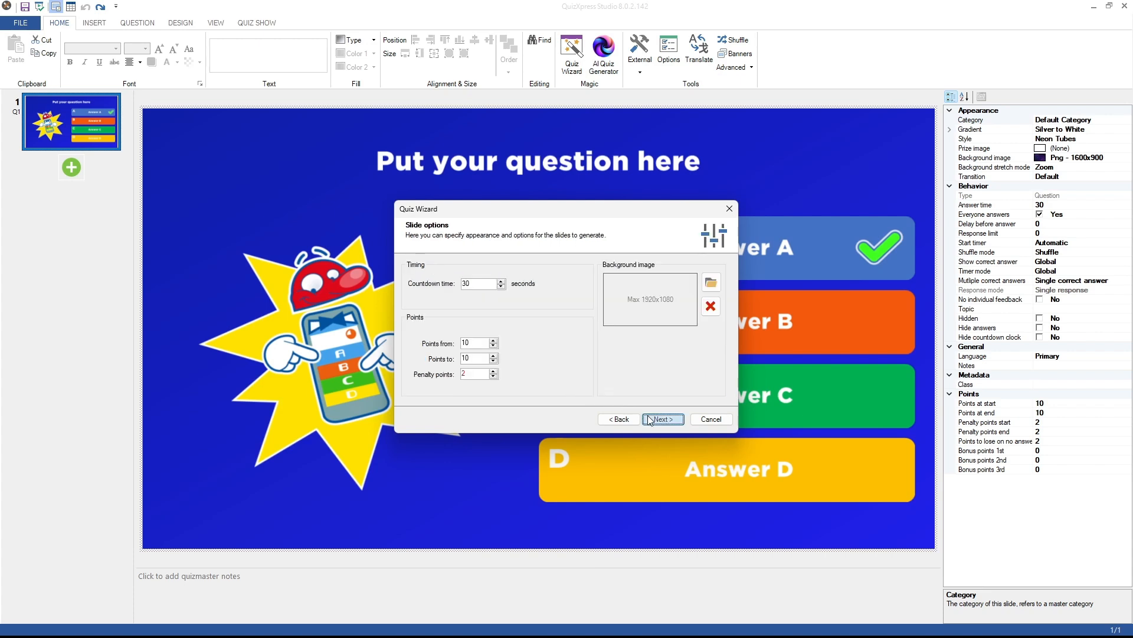
{"action": "left_click", "coordinate": [650, 419]}
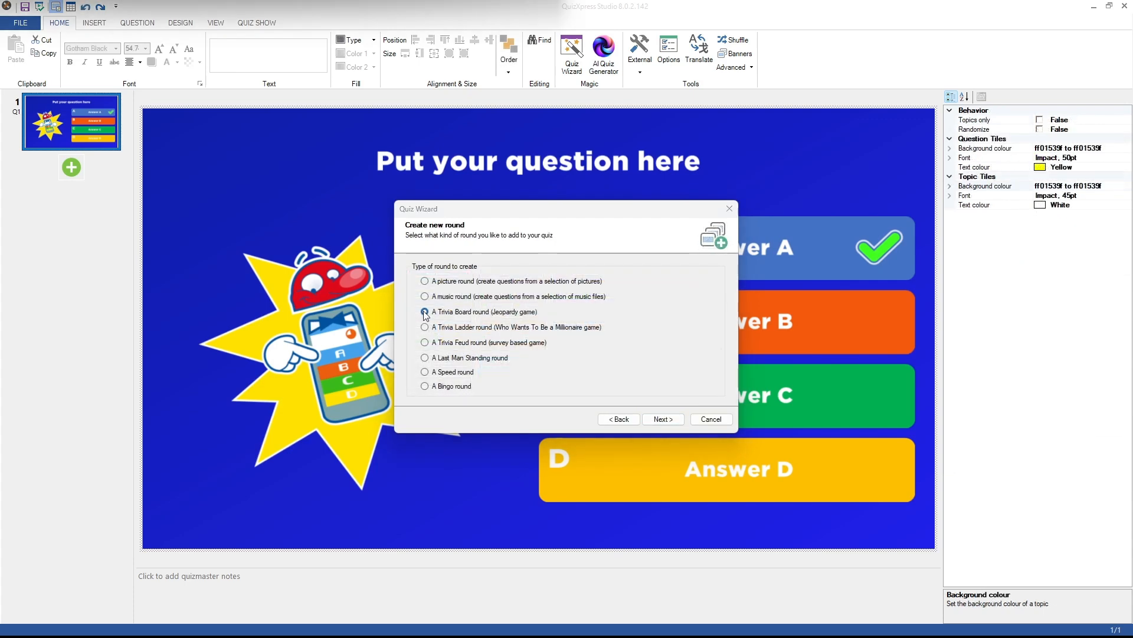
Step: Start a Trivia Board round with topics and points, and change the Science topic to Geography
{"action": "left_click", "coordinate": [425, 311]}
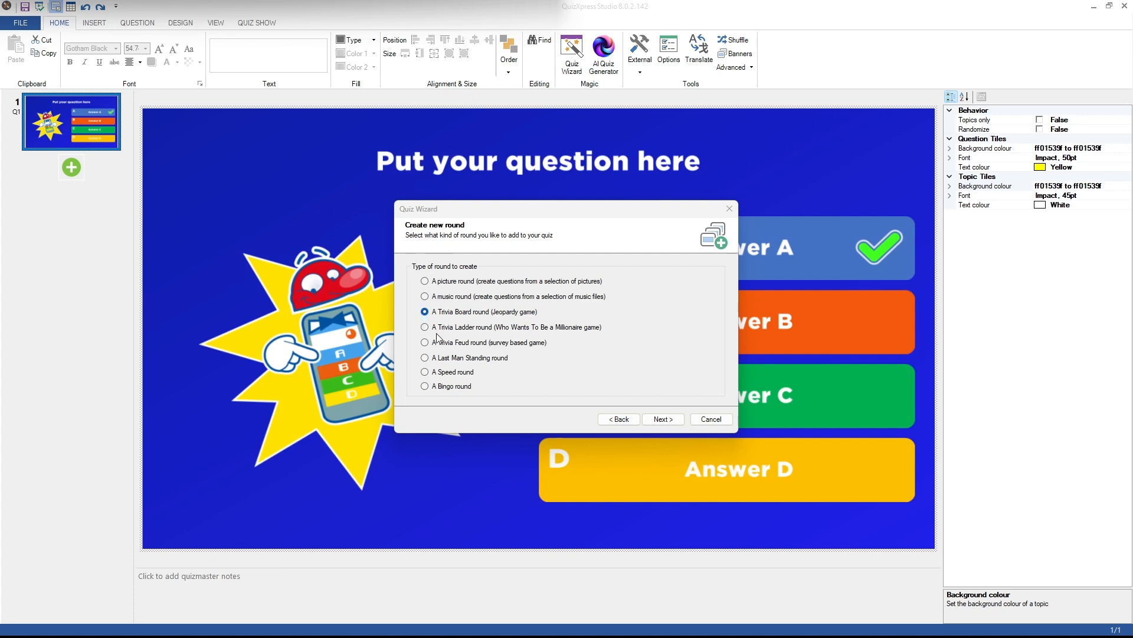
{"action": "left_click", "coordinate": [663, 420]}
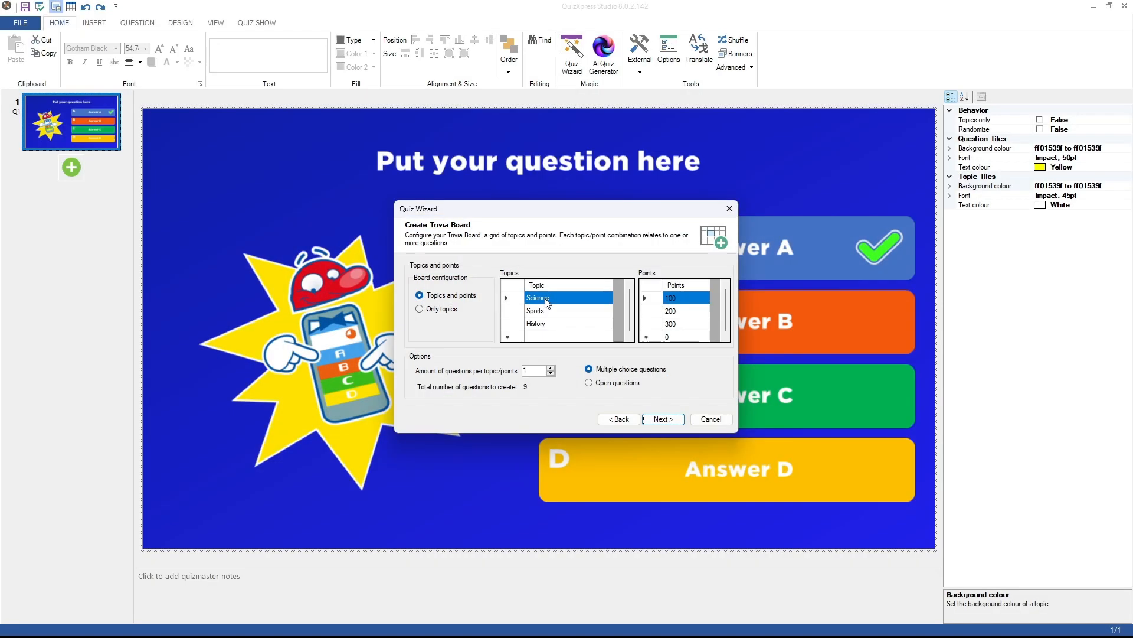
{"action": "left_click", "coordinate": [546, 299]}
{"action": "double_click", "coordinate": [546, 298]}
{"action": "type", "text": "Geography"}
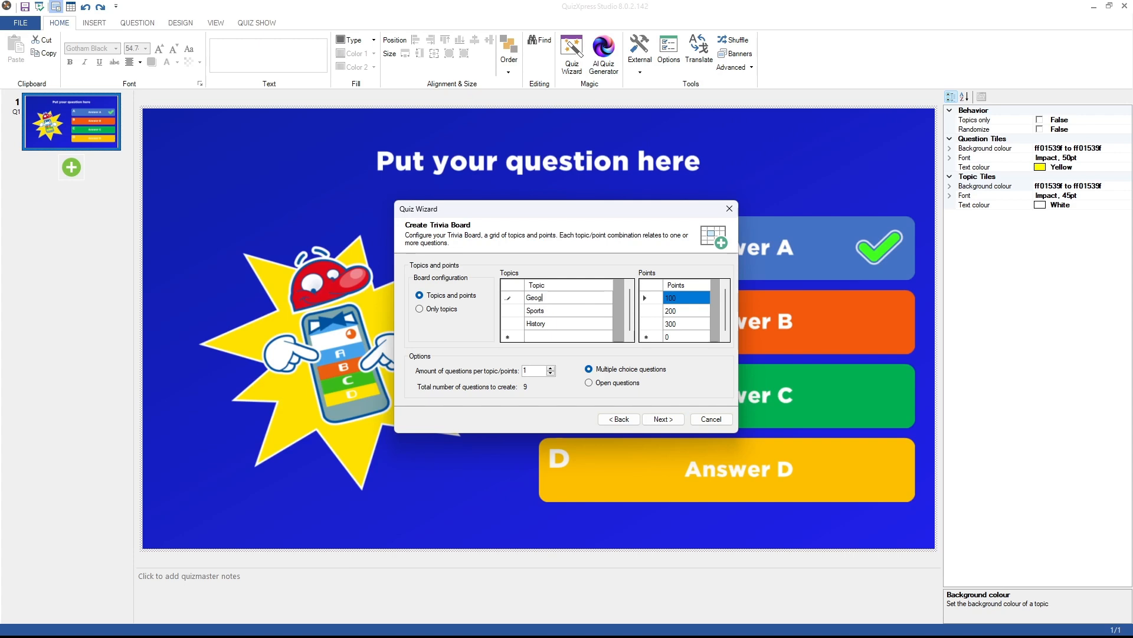
Step: Fill the remaining Trivia Board topics with Maths, Celebrities and Sports
{"action": "left_click", "coordinate": [546, 311]}
{"action": "type", "text": "Maths"}
{"action": "left_click", "coordinate": [543, 324]}
{"action": "type", "text": "Celebrities"}
{"action": "key", "text": "Return"}
{"action": "type", "text": "Sports"}
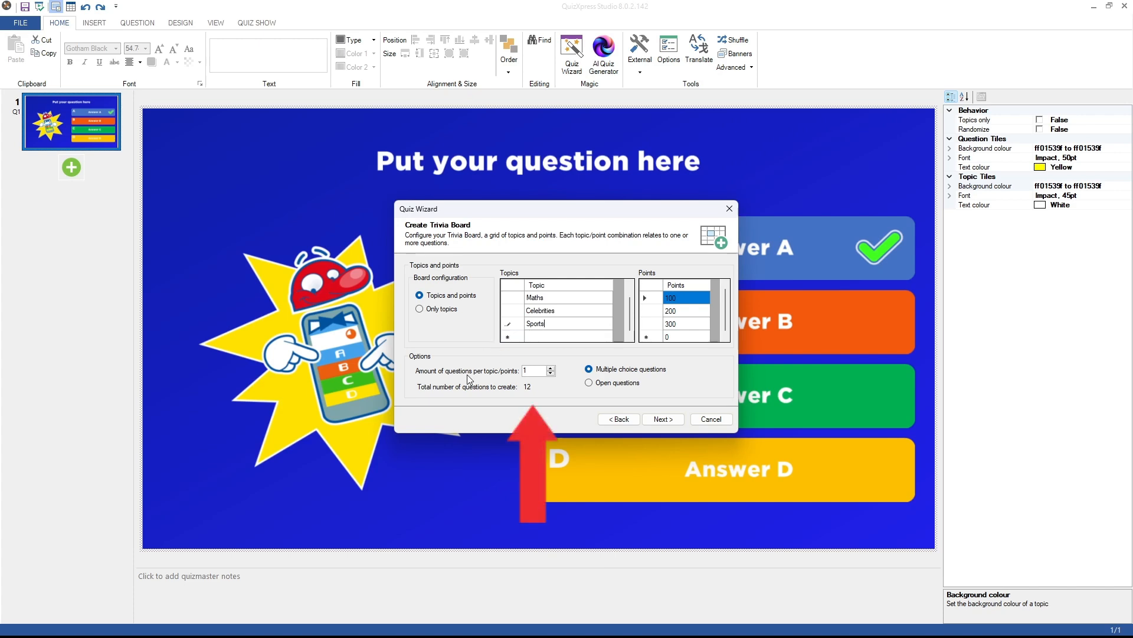
Step: Set two questions per topic/points, keep the default slide options, and create the Trivia Board round in the purple neon style
{"action": "left_click", "coordinate": [550, 367]}
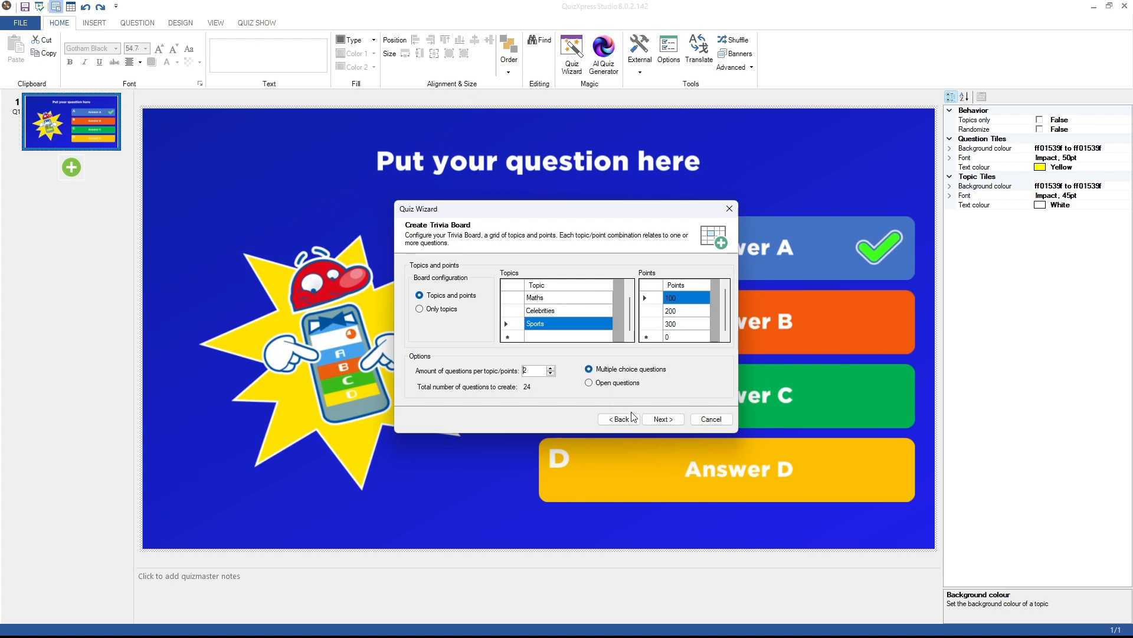
{"action": "left_click", "coordinate": [661, 421]}
{"action": "left_click", "coordinate": [661, 421]}
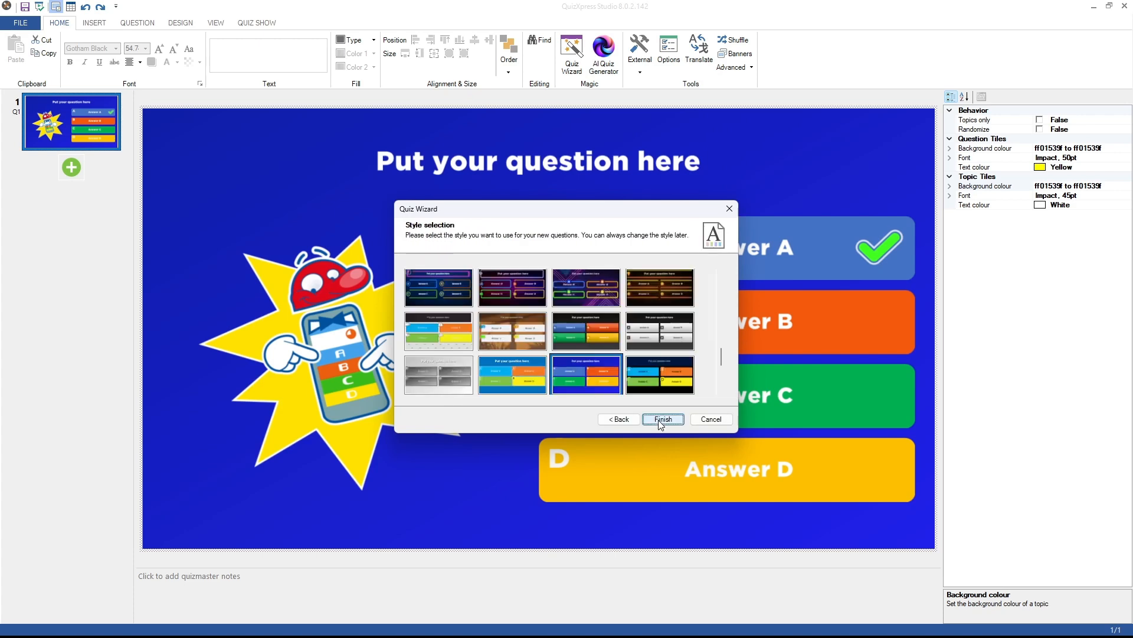
{"action": "left_click", "coordinate": [602, 304]}
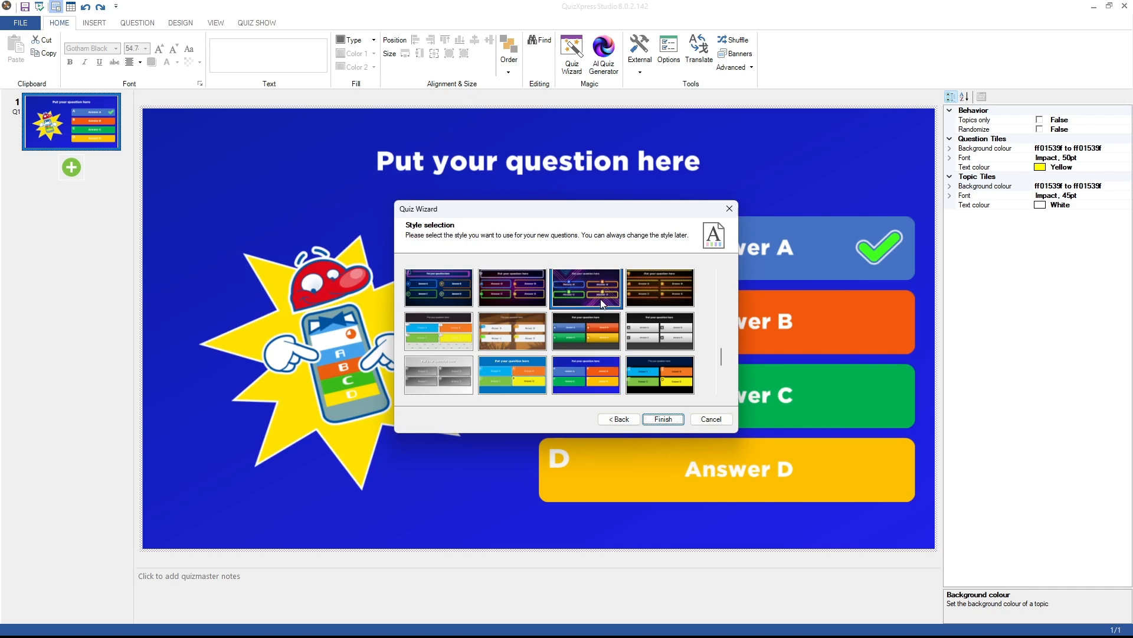
{"action": "left_click", "coordinate": [650, 417]}
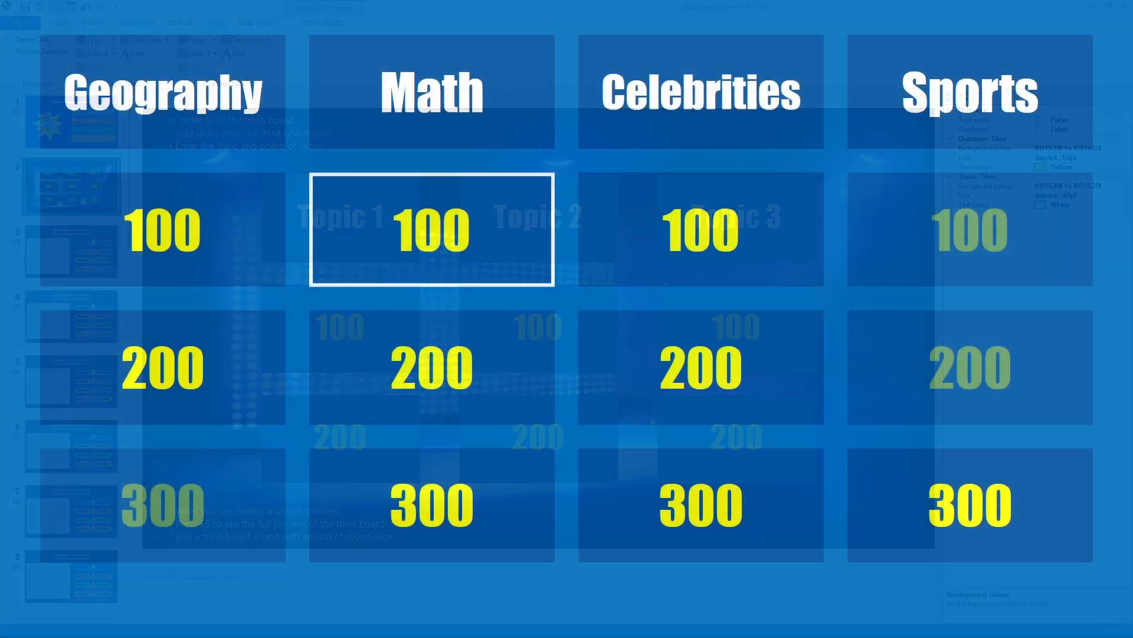
Step: On the running Trivia Board, open the 300-point Math question and the 100-point Celebrities question
{"action": "key", "text": "Down"}
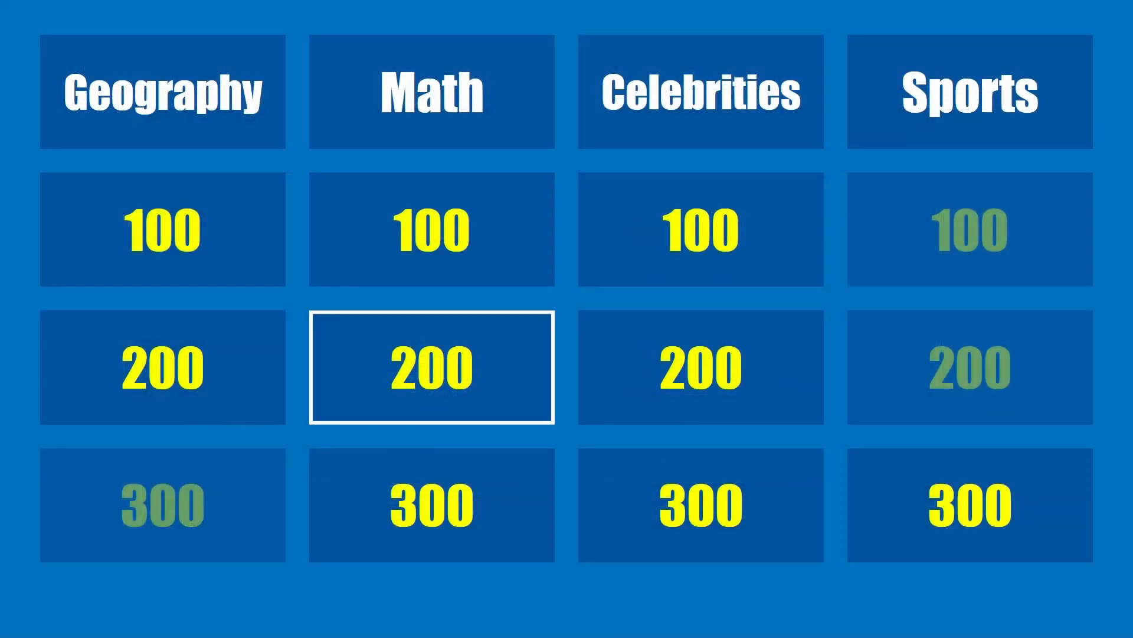
{"action": "key", "text": "Down"}
{"action": "key", "text": "Return"}
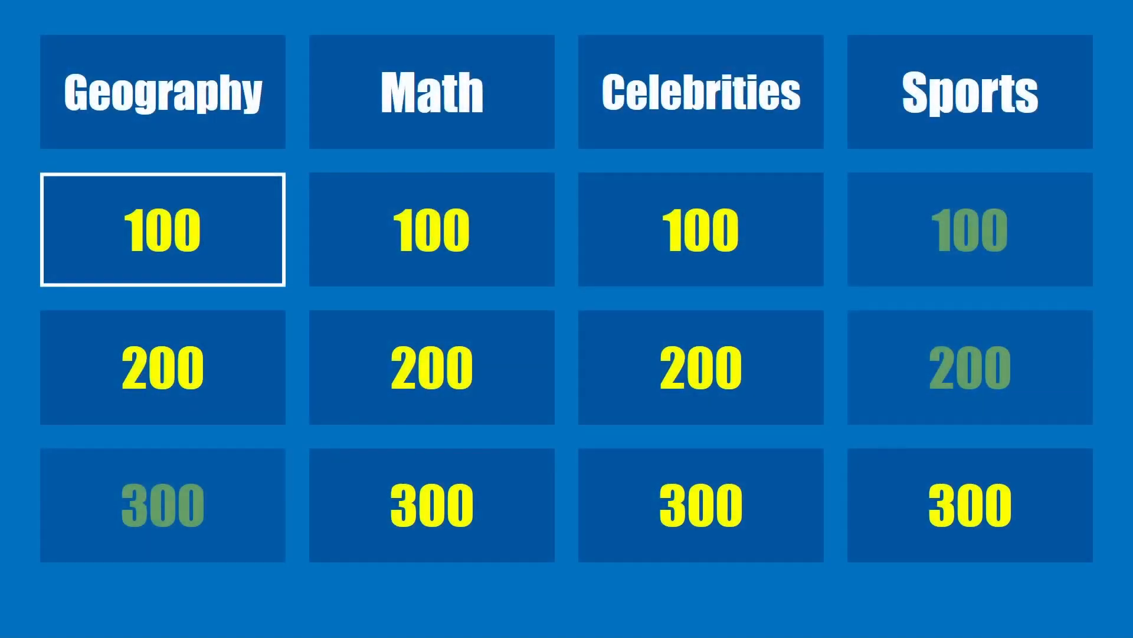
{"action": "key", "text": "Right"}
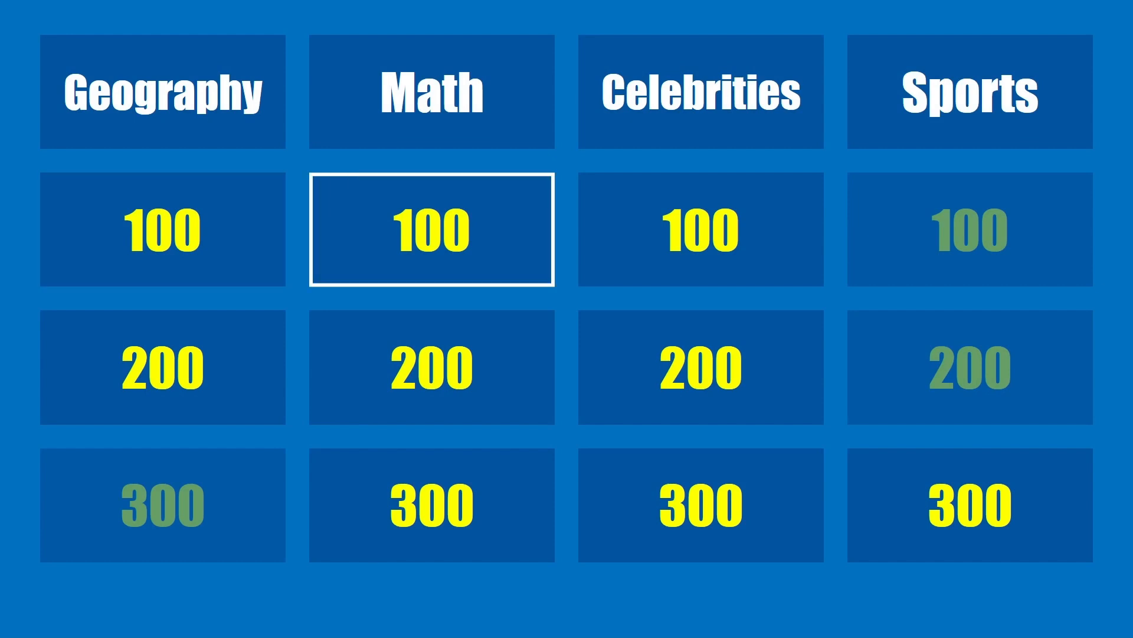
{"action": "key", "text": "Right"}
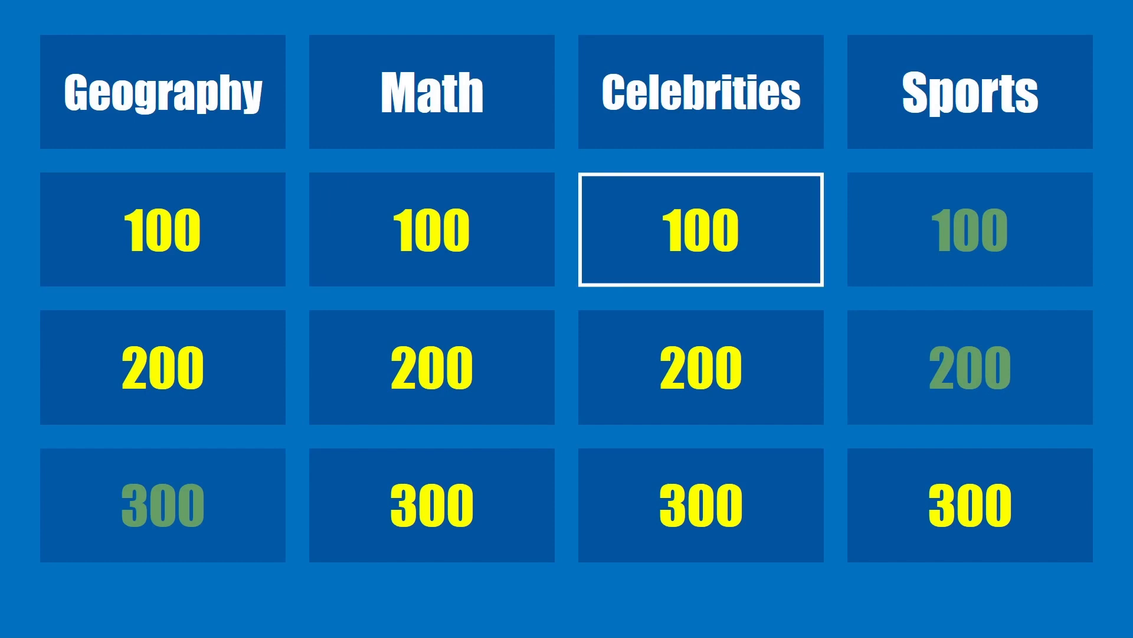
{"action": "key", "text": "Return"}
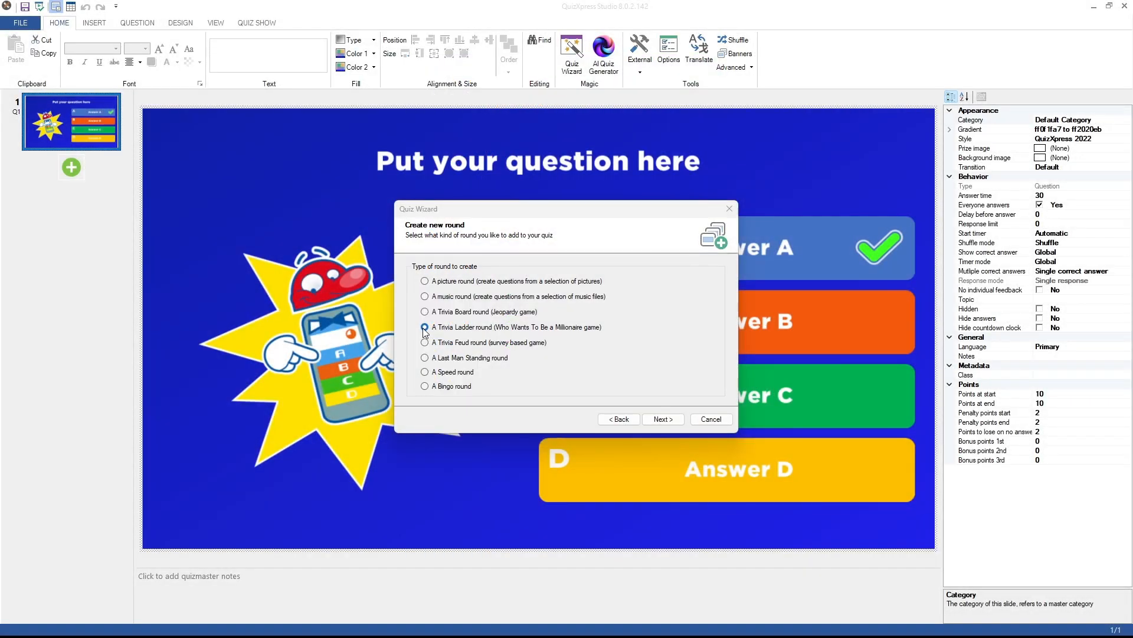
Step: Create a Trivia Ladder round with a safety net at 2500 points, default slide options and the preselected Millionaire style, and review its first slides
{"action": "left_click", "coordinate": [661, 421]}
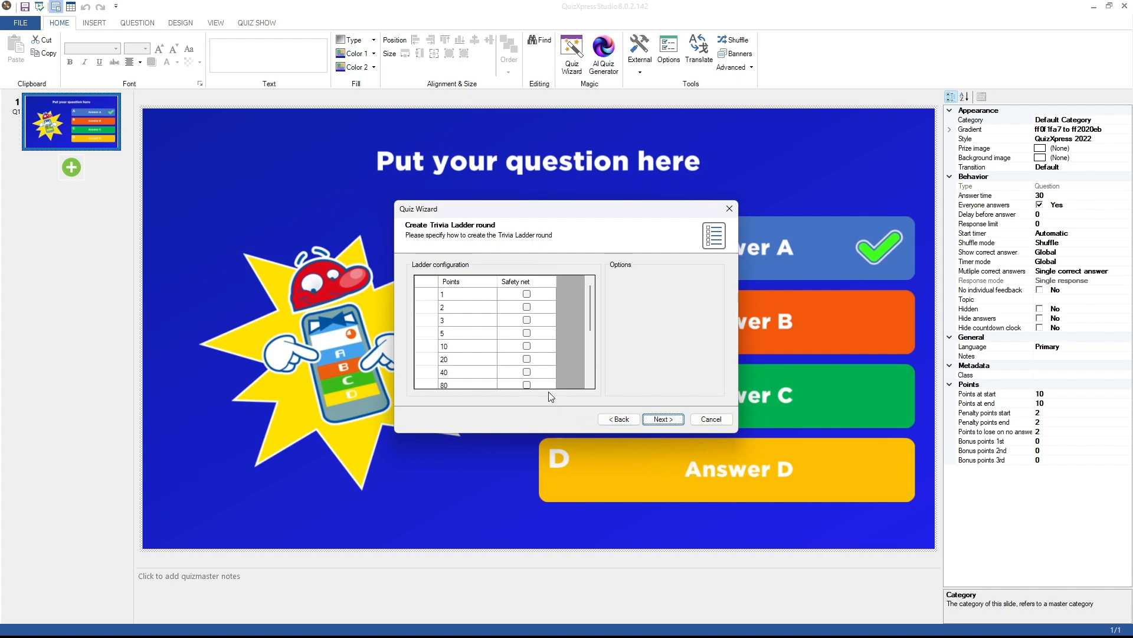
{"action": "scroll", "coordinate": [527, 363], "scroll_direction": "down", "scroll_amount": 3}
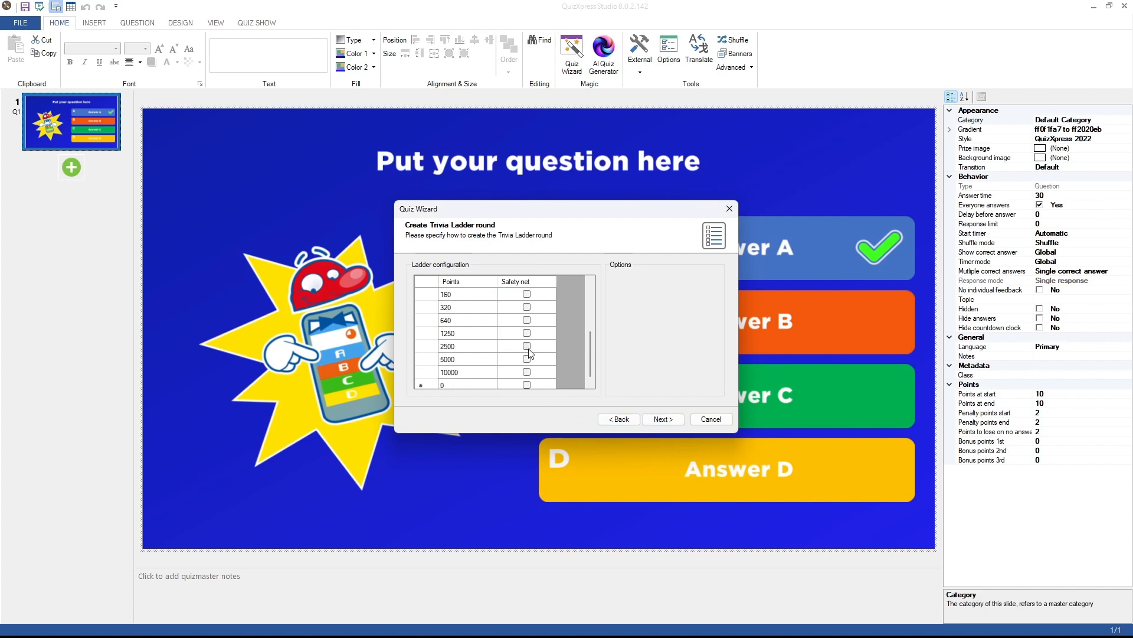
{"action": "left_click", "coordinate": [526, 346]}
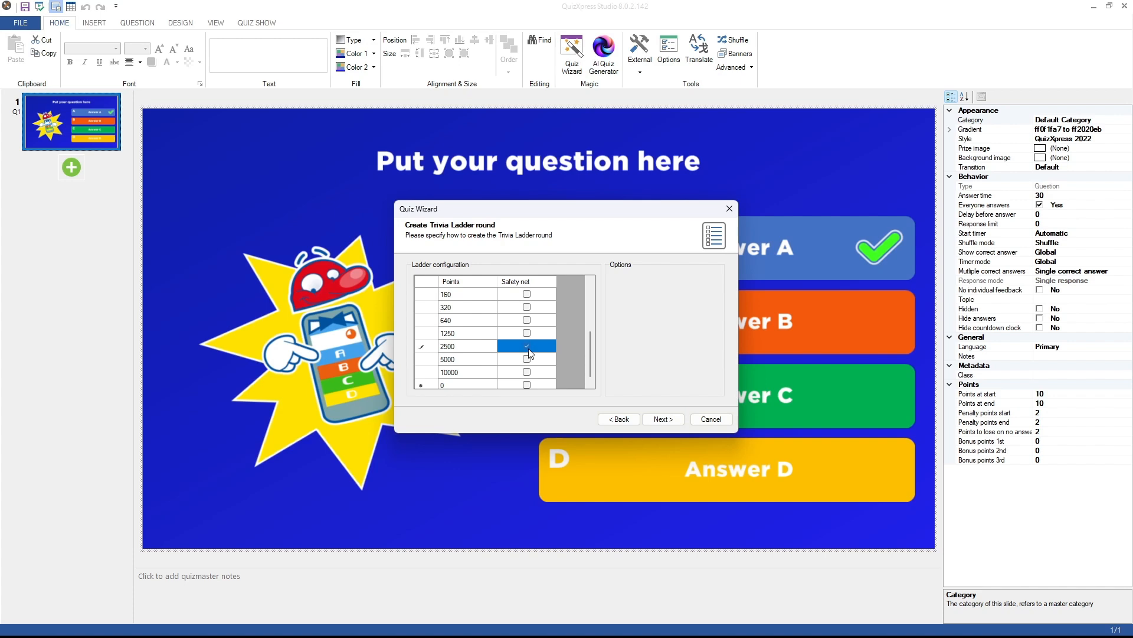
{"action": "left_click", "coordinate": [664, 420]}
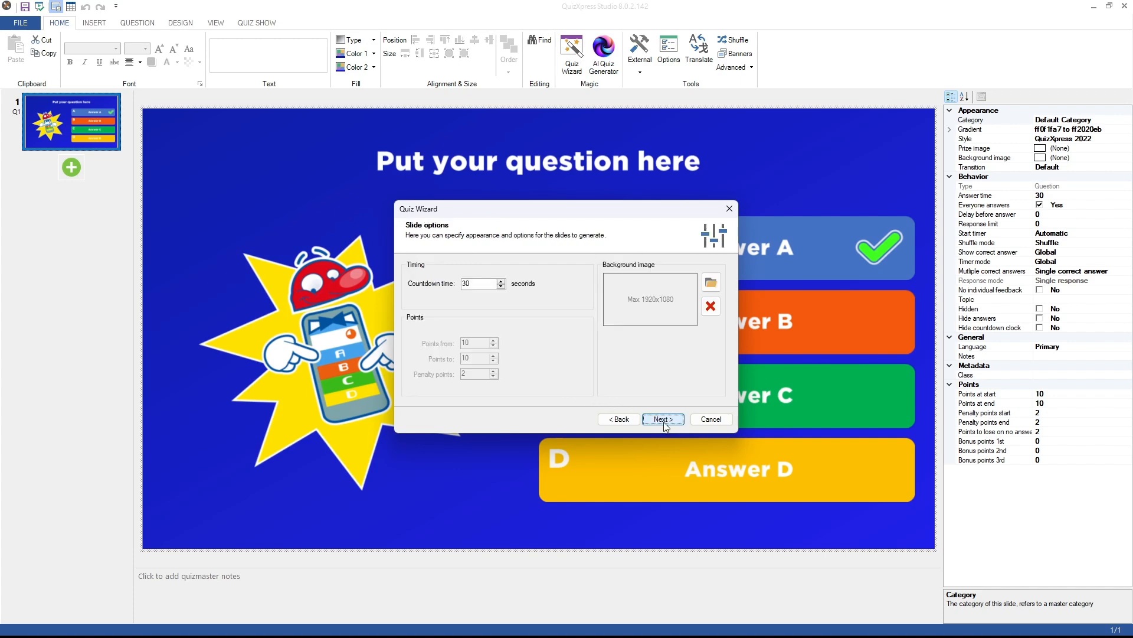
{"action": "left_click", "coordinate": [663, 421]}
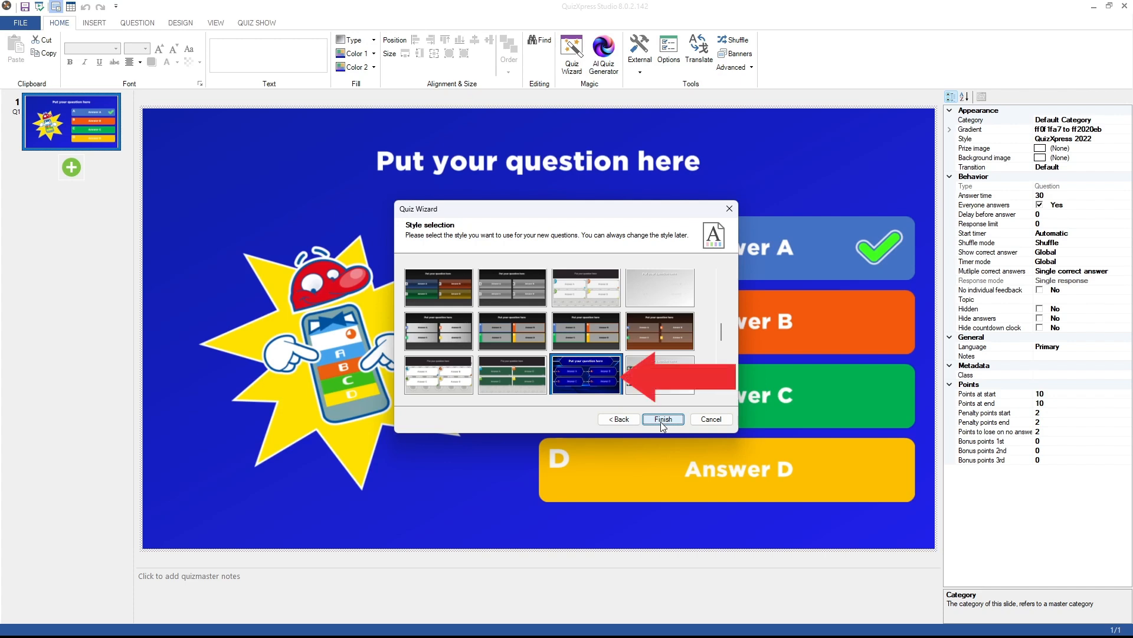
{"action": "left_click", "coordinate": [661, 419]}
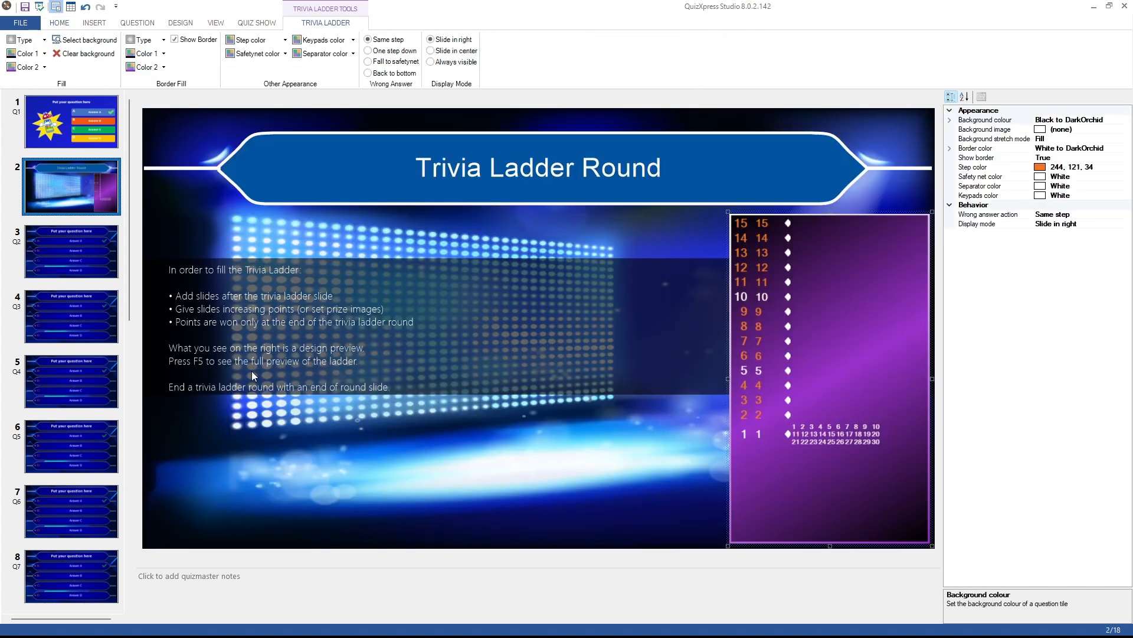
{"action": "left_click", "coordinate": [90, 273]}
{"action": "left_click", "coordinate": [78, 328]}
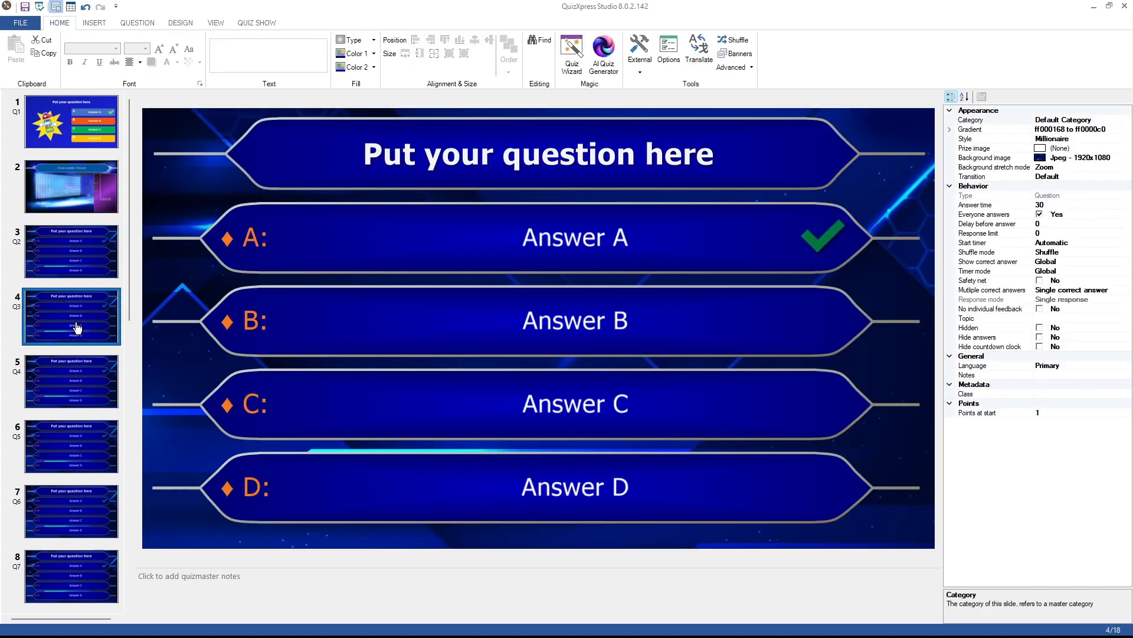
{"action": "left_click", "coordinate": [81, 212]}
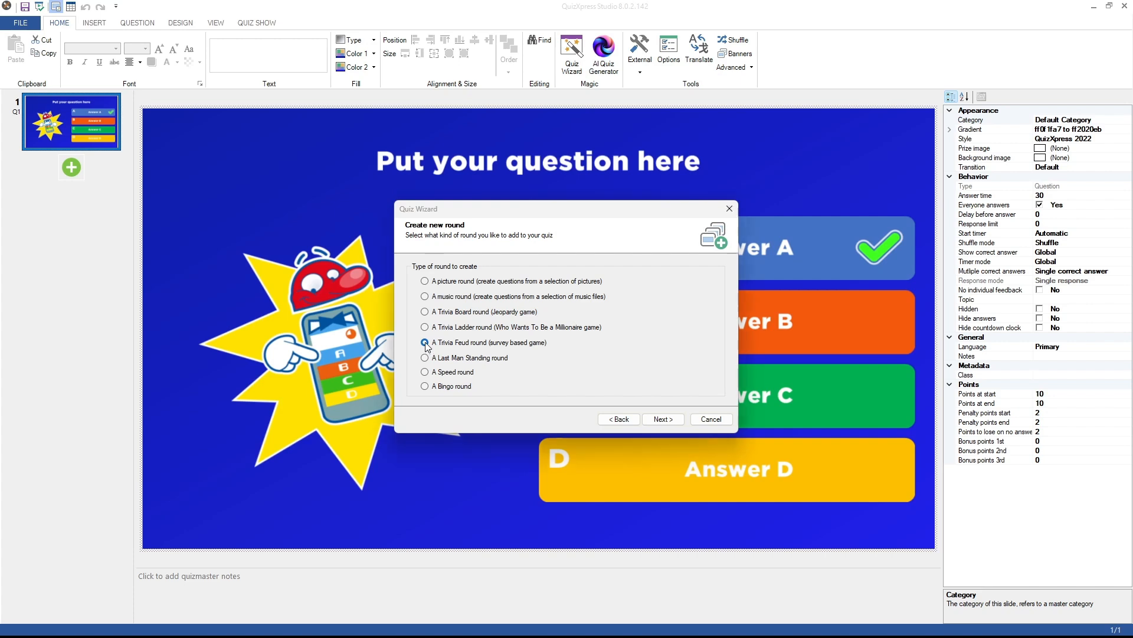
Step: Set up a Trivia Feud round with the survey question "Name things you can bring on a camping trip" and have AI complete the answers
{"action": "left_click", "coordinate": [655, 418]}
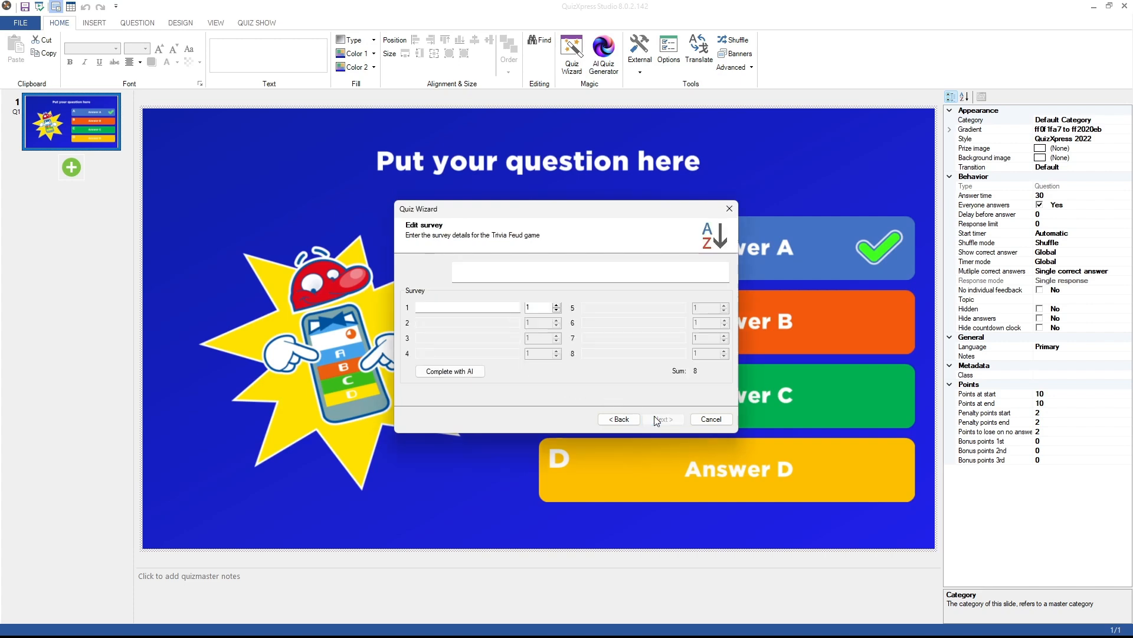
{"action": "left_click", "coordinate": [473, 273]}
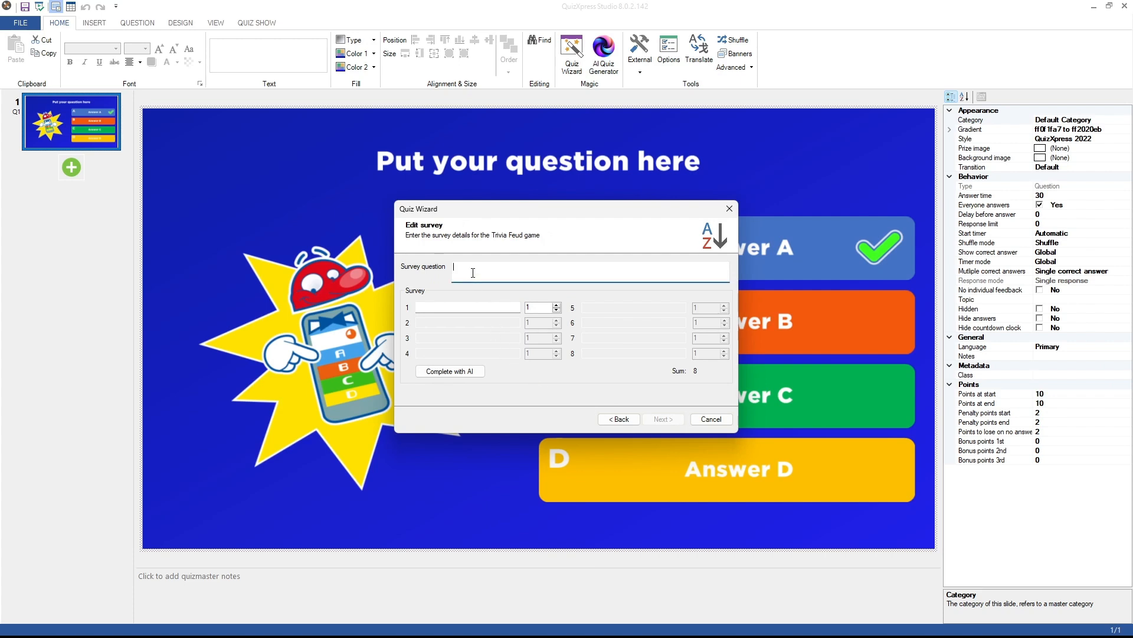
{"action": "type", "text": "Name things you can bring on a camping trip"}
{"action": "left_click", "coordinate": [446, 372]}
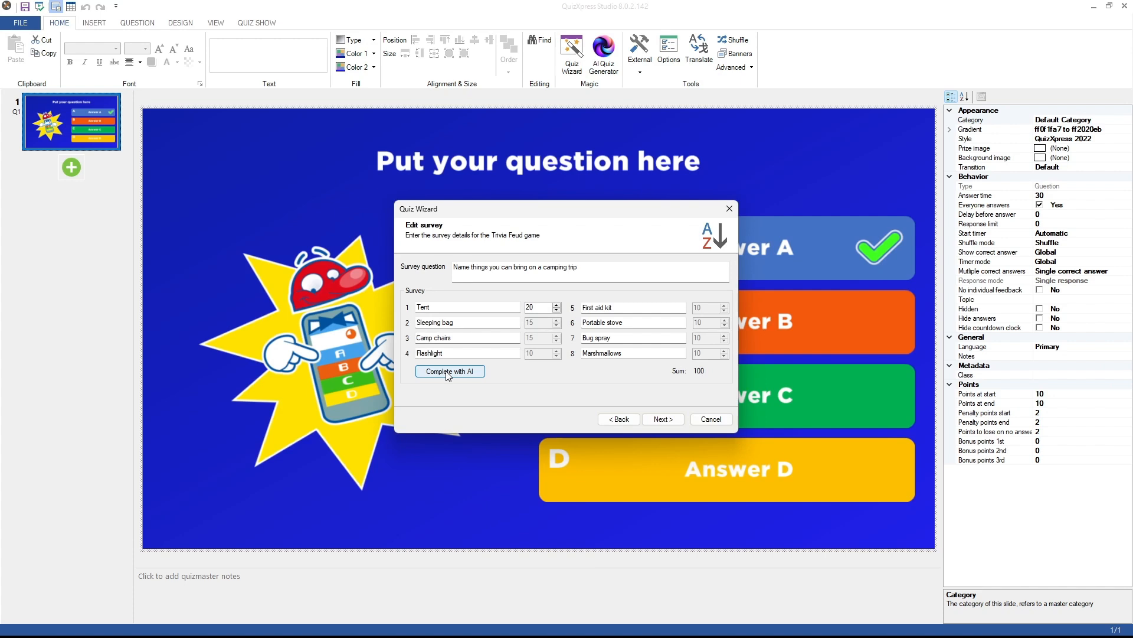
{"action": "left_click", "coordinate": [663, 420]}
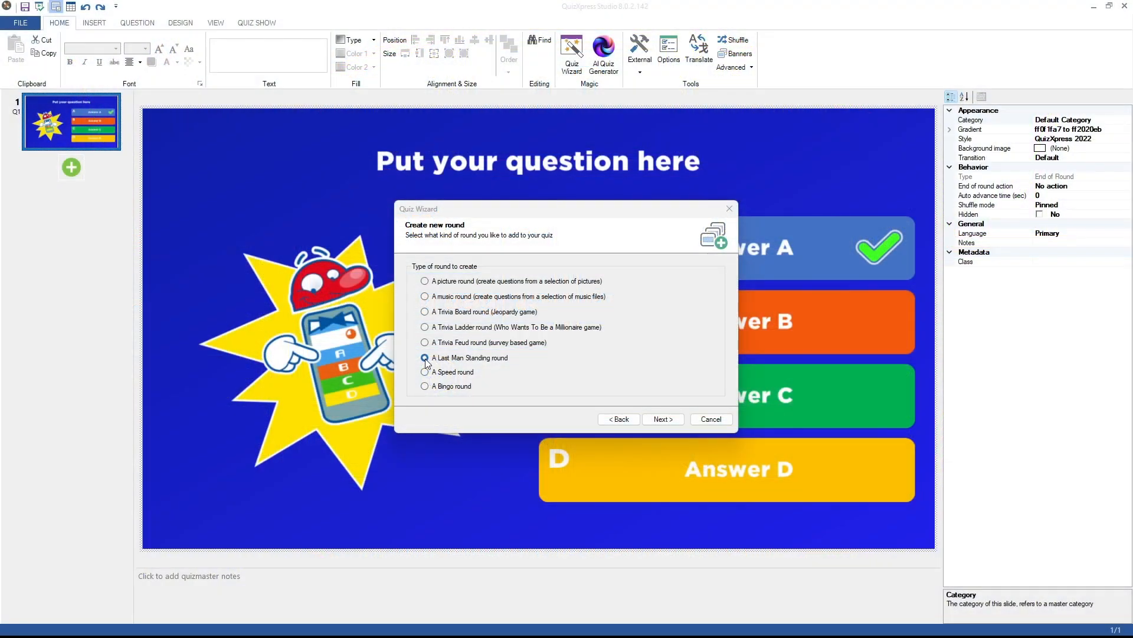
Step: Set up a Last Man Standing round with 10 questions and the default slide options
{"action": "left_click", "coordinate": [425, 357]}
{"action": "left_click", "coordinate": [425, 358]}
{"action": "left_click", "coordinate": [660, 420]}
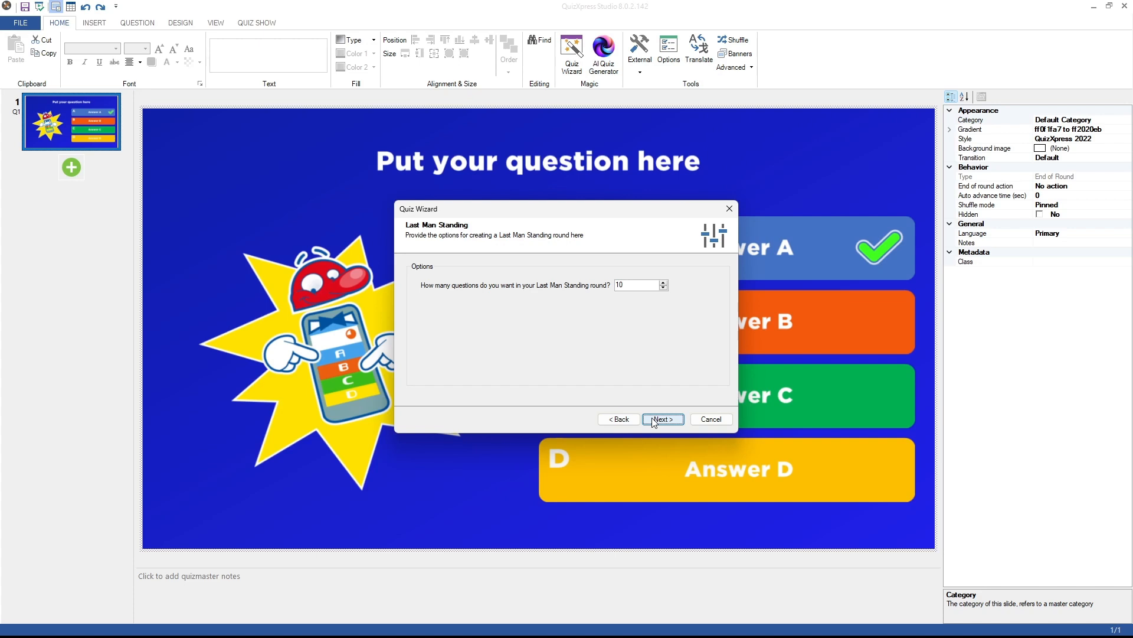
{"action": "left_click", "coordinate": [654, 420]}
{"action": "left_click", "coordinate": [654, 420]}
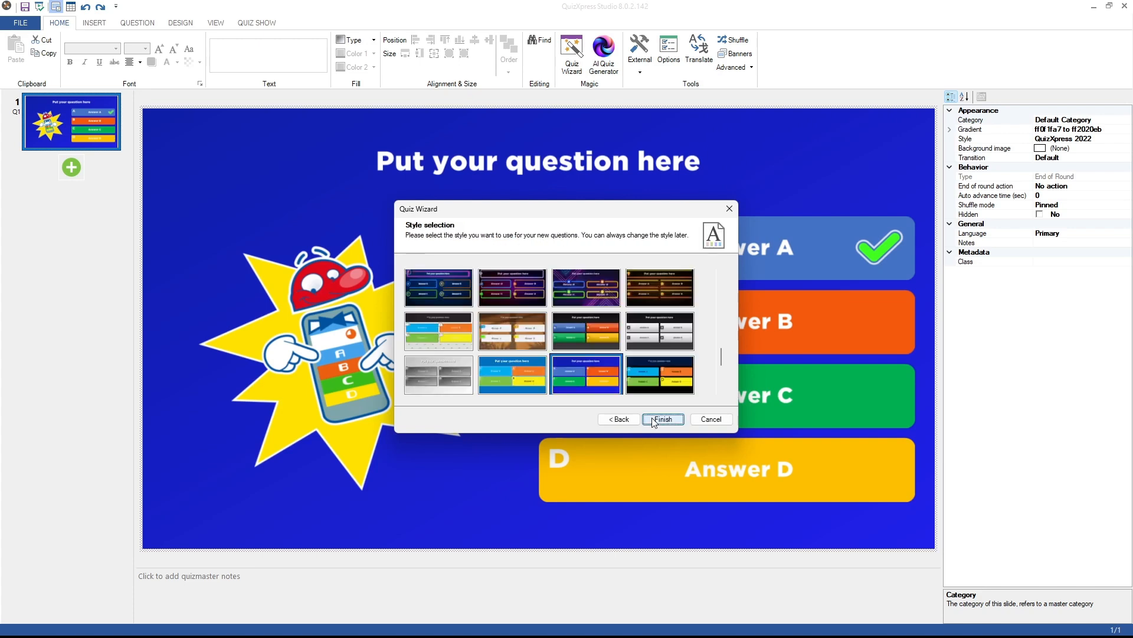
Step: Create the Last Man Standing round in the Neon Tubes style and look through its generated slides
{"action": "scroll", "coordinate": [582, 368], "scroll_direction": "up", "scroll_amount": 5}
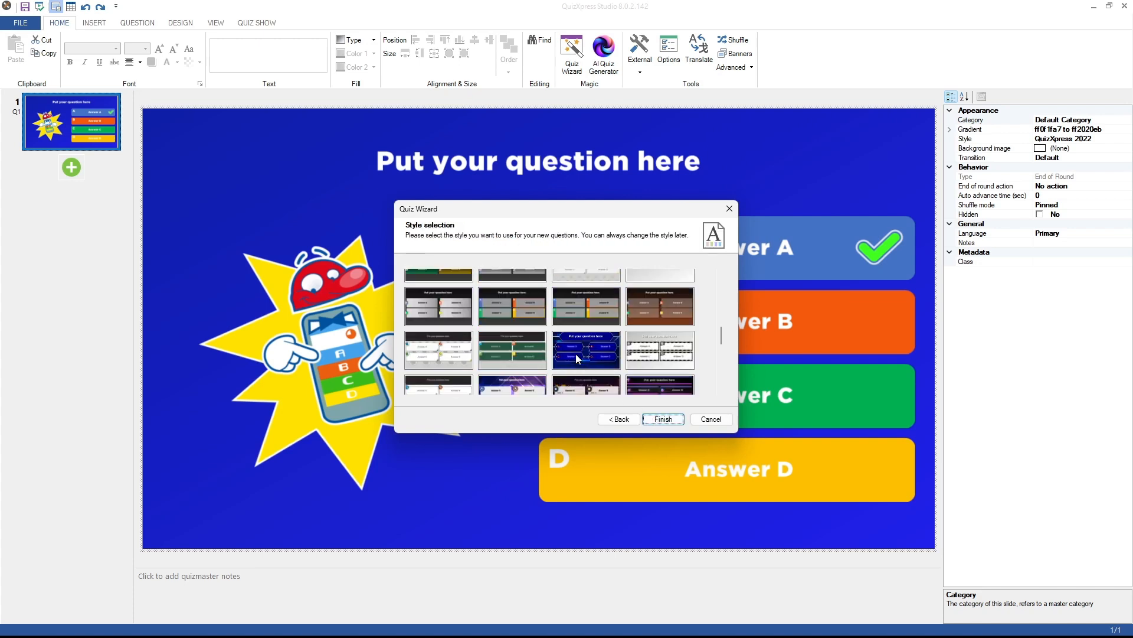
{"action": "scroll", "coordinate": [561, 353], "scroll_direction": "down", "scroll_amount": 3}
{"action": "left_click", "coordinate": [563, 370]}
{"action": "left_click", "coordinate": [655, 417]}
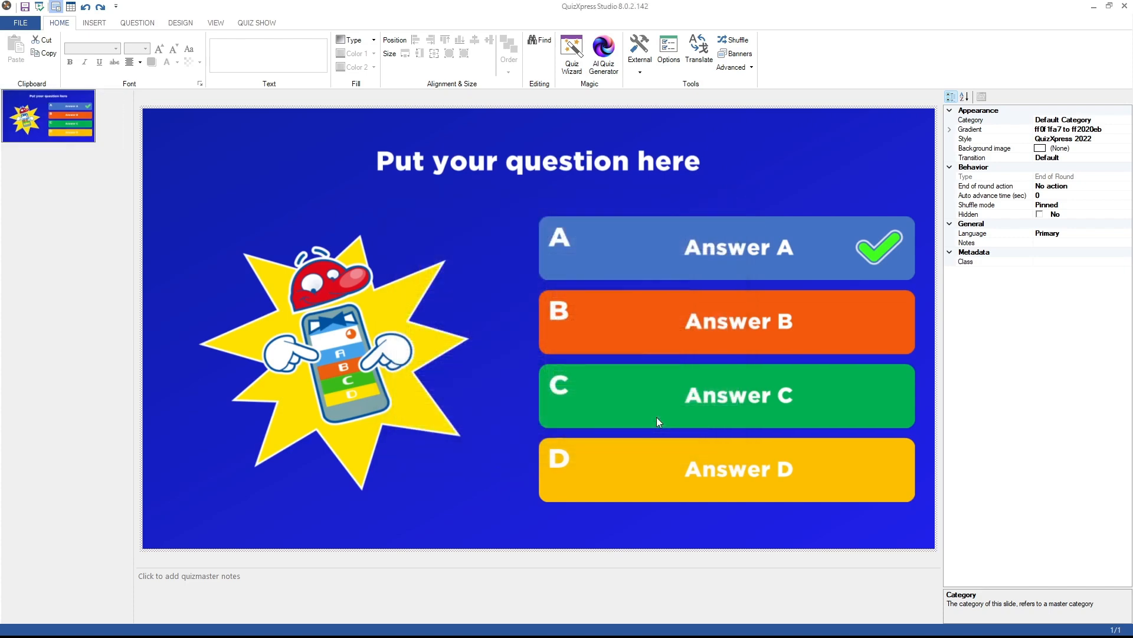
{"action": "scroll", "coordinate": [53, 247], "scroll_direction": "down", "scroll_amount": 1}
{"action": "scroll", "coordinate": [53, 247], "scroll_direction": "down", "scroll_amount": 4}
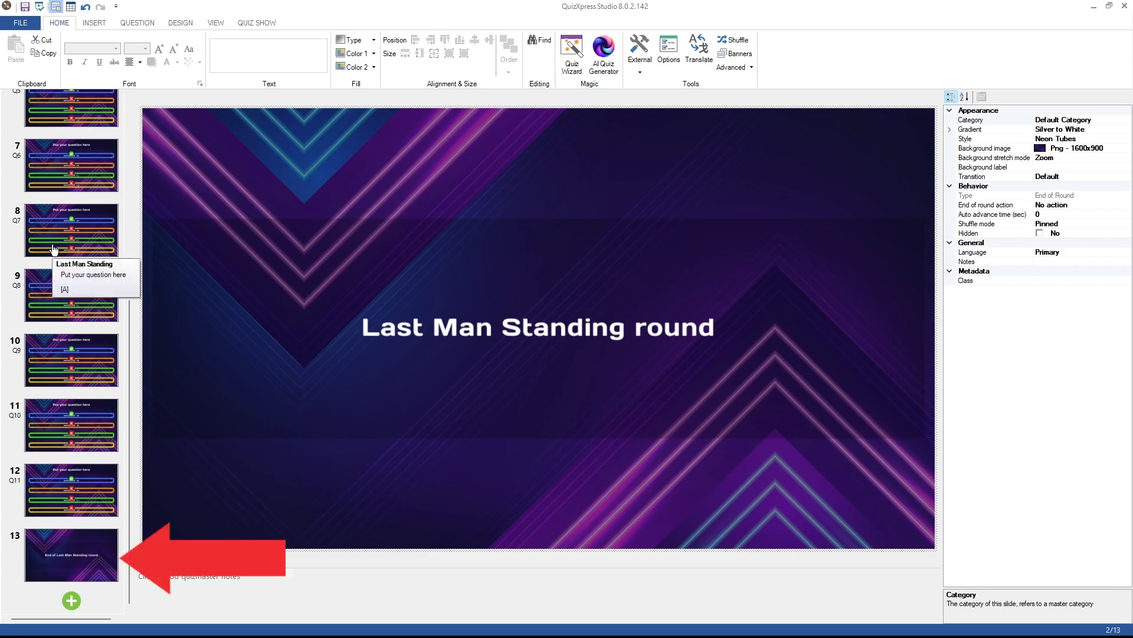
{"action": "scroll", "coordinate": [53, 248], "scroll_direction": "up", "scroll_amount": 5}
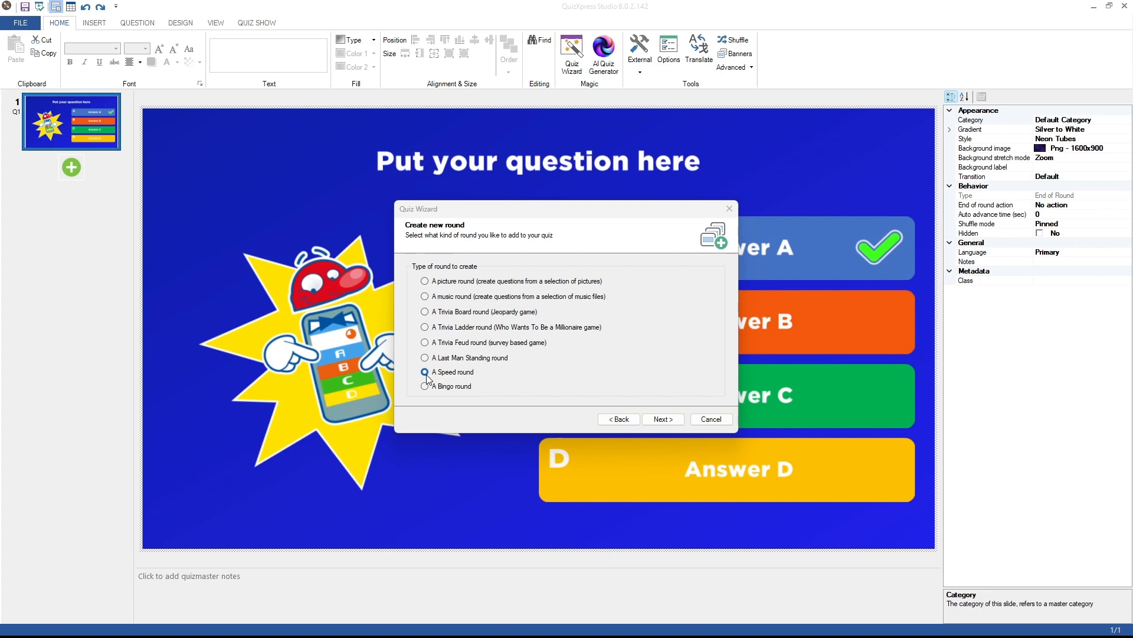
Step: Create a Speed round with 10 questions, the default slide options and the dark orange neon style
{"action": "left_click", "coordinate": [657, 423]}
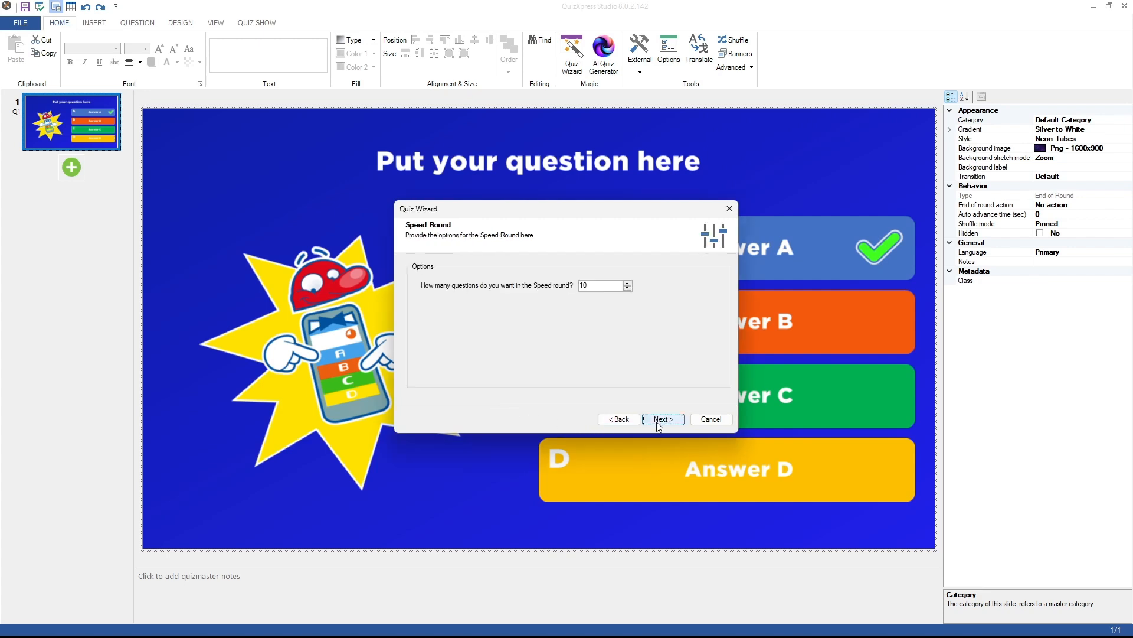
{"action": "left_click", "coordinate": [656, 421]}
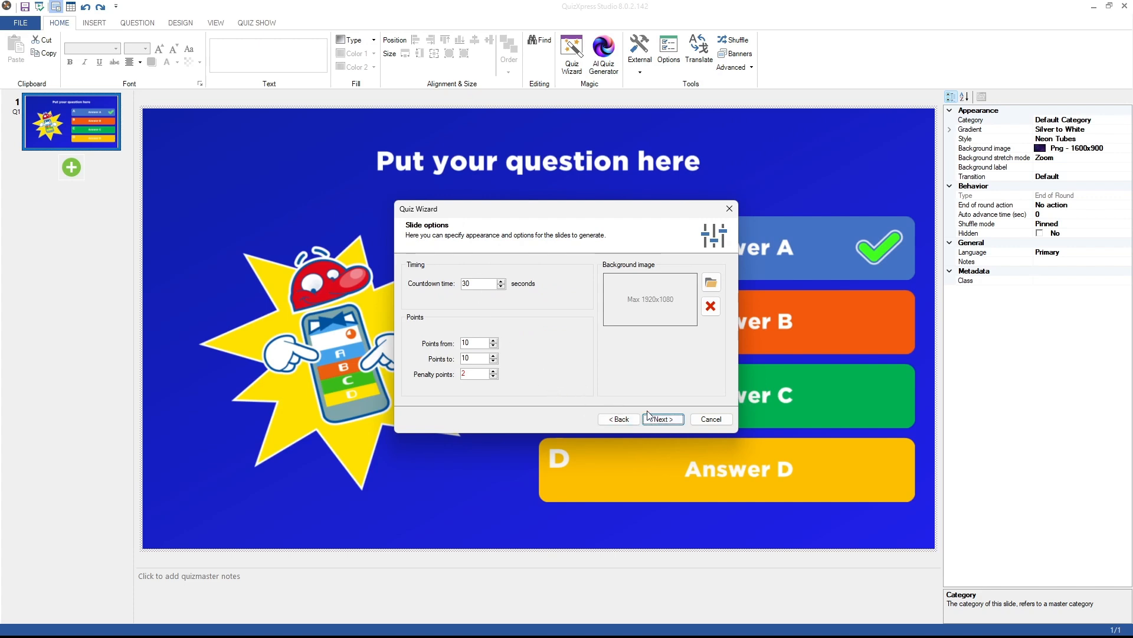
{"action": "left_click", "coordinate": [664, 419]}
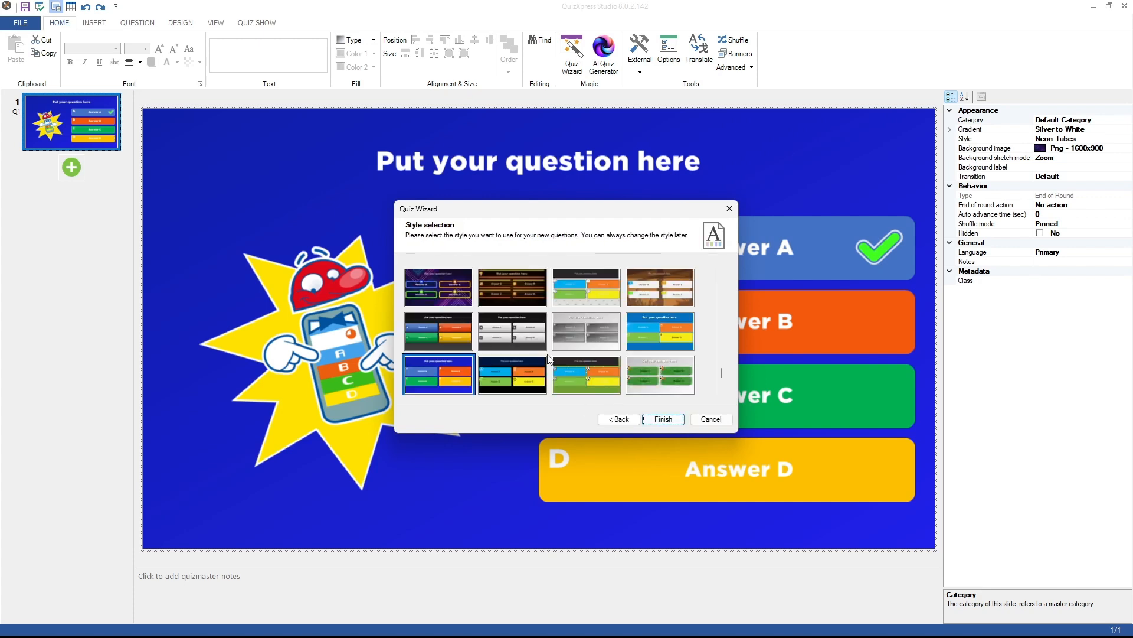
{"action": "left_click", "coordinate": [496, 299]}
{"action": "left_click", "coordinate": [664, 420]}
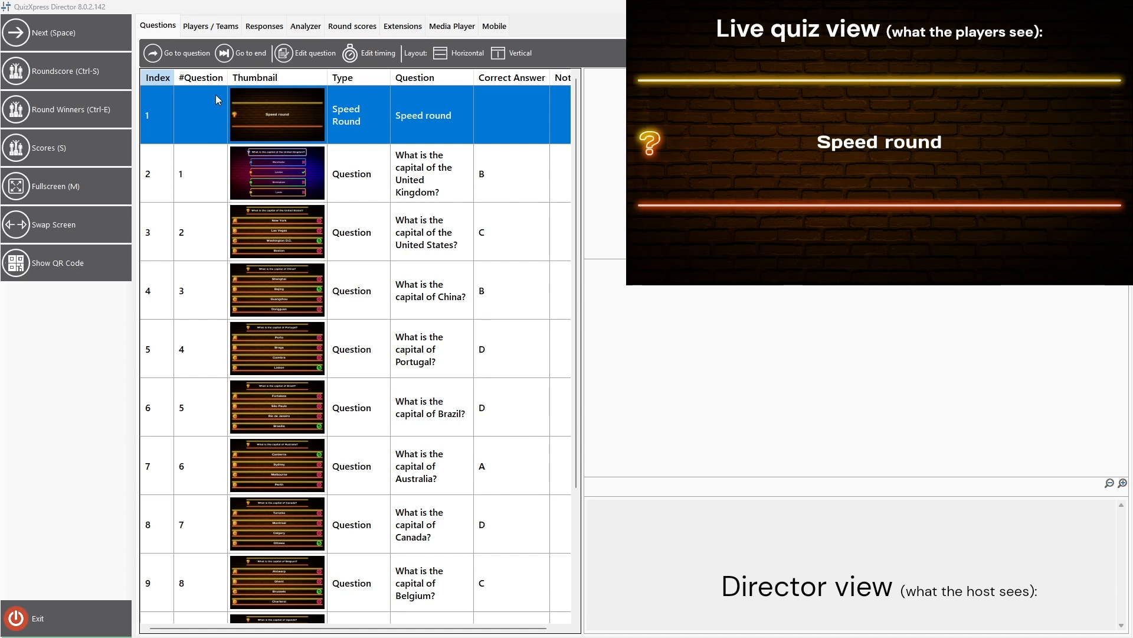
Step: In QuizXpress Director, disable every team except Team 3 for the Speed round
{"action": "left_click", "coordinate": [214, 31]}
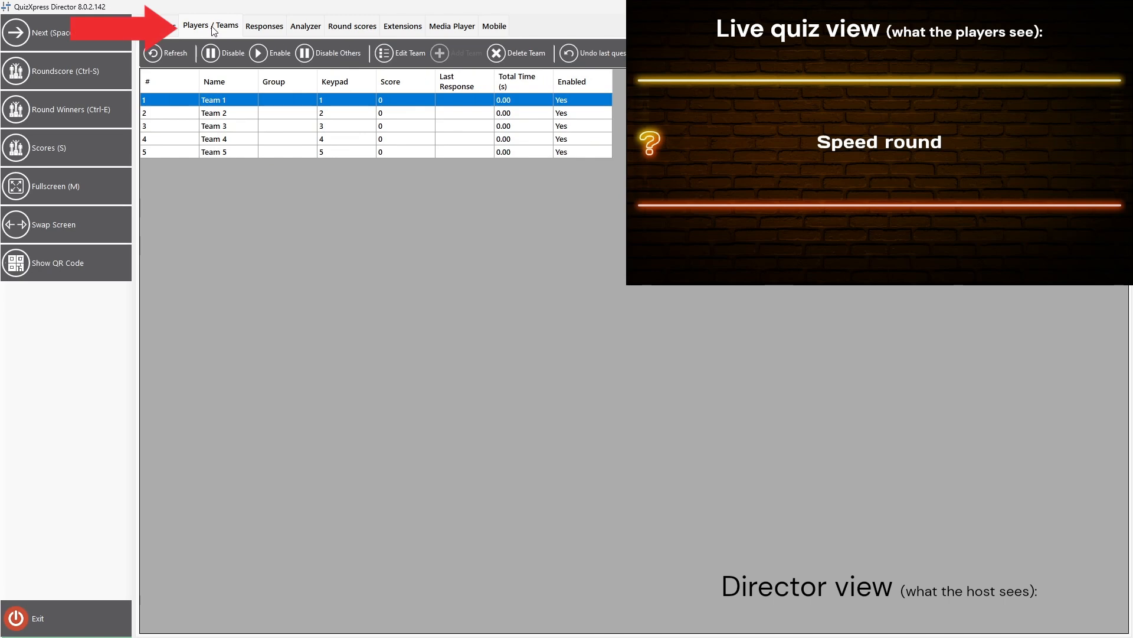
{"action": "left_click", "coordinate": [212, 128]}
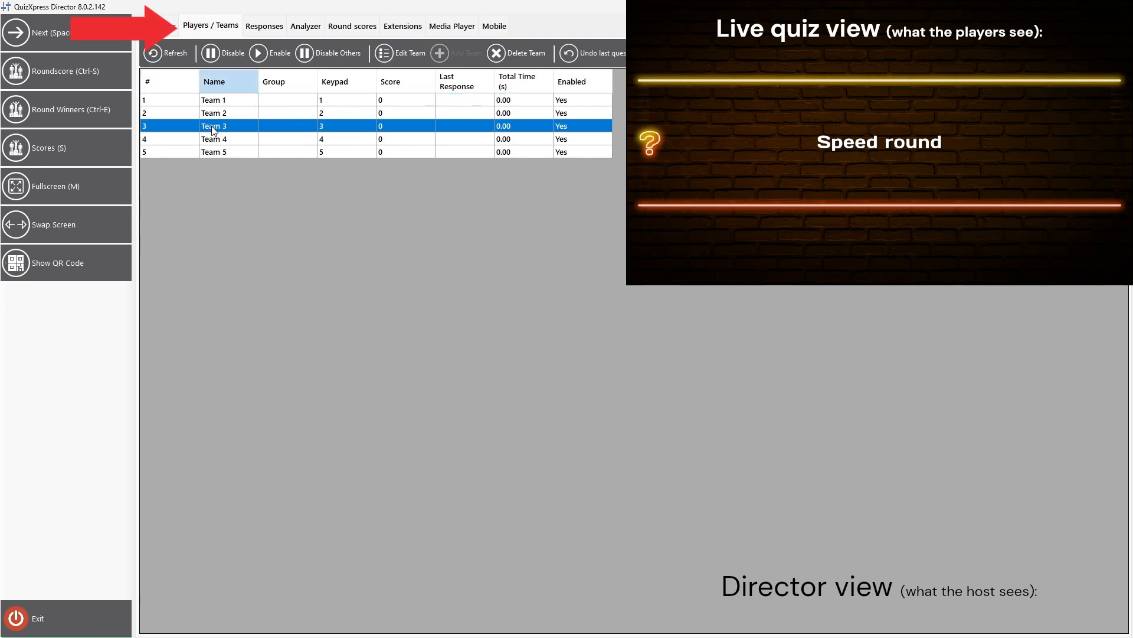
{"action": "left_click", "coordinate": [328, 52]}
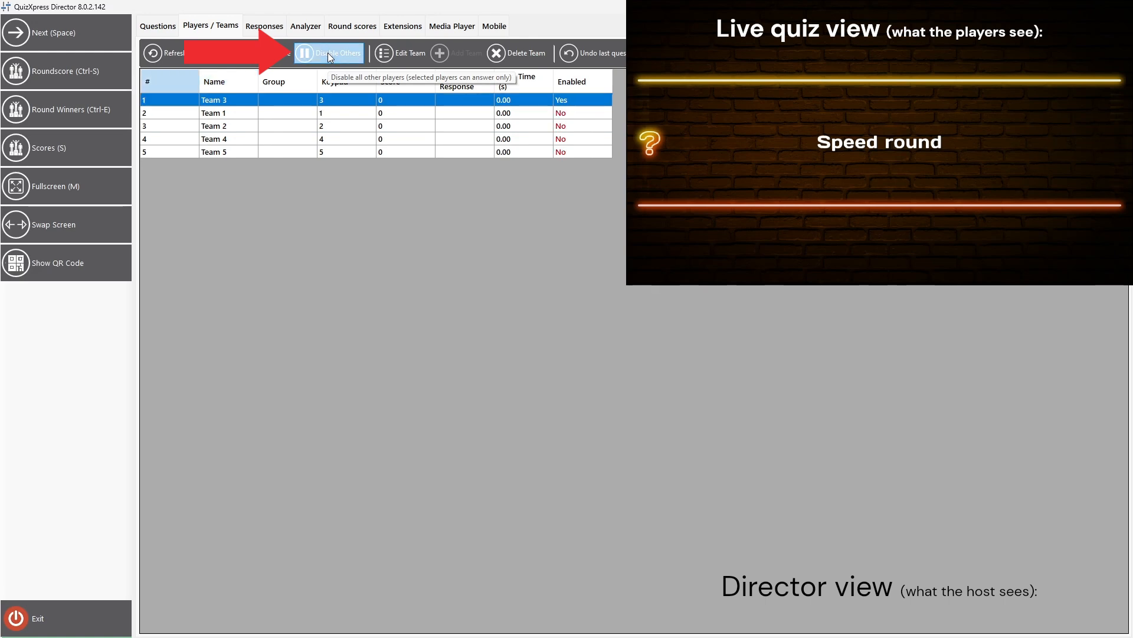